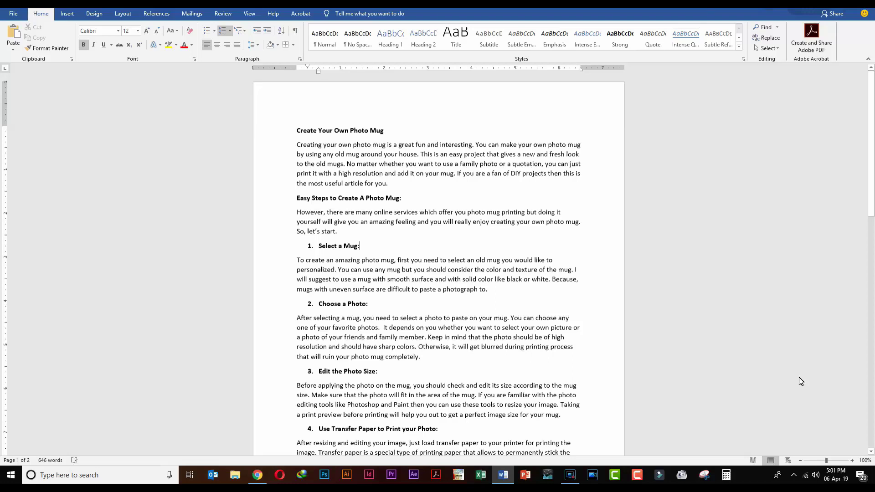
- Review the photo mug article in the document, including its title, subheading and numbered steps
{"action": "mouse_move", "coordinate": [872, 118]}
{"action": "left_mouse_down"}
{"action": "mouse_move", "coordinate": [872, 291]}
{"action": "mouse_move", "coordinate": [870, 109]}
{"action": "left_mouse_up"}
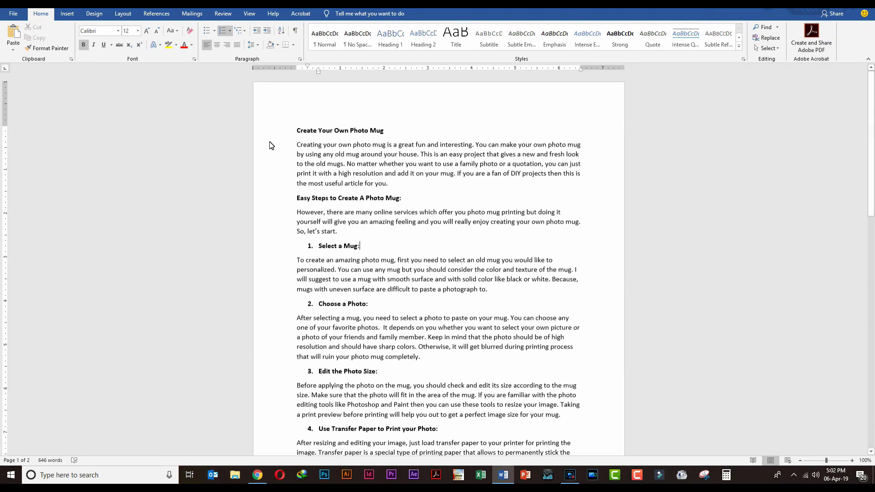
{"action": "left_click_drag", "start_coordinate": [350, 131], "coordinate": [384, 131]}
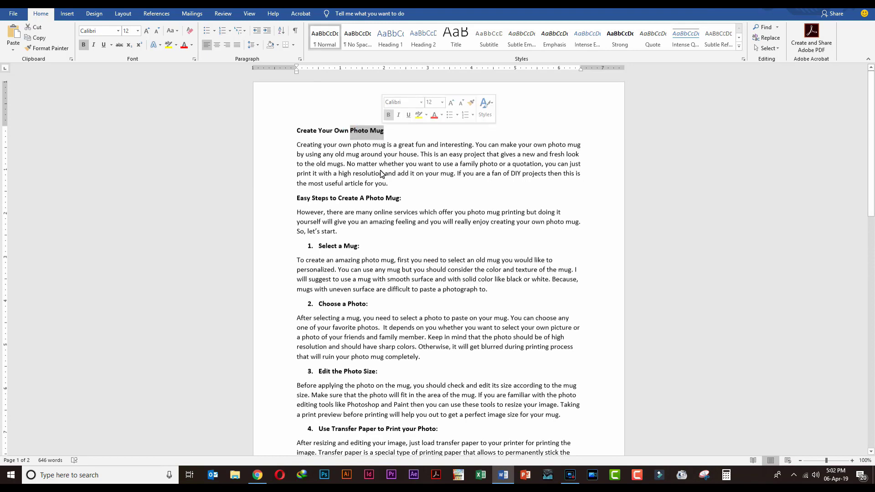
{"action": "left_click_drag", "start_coordinate": [364, 199], "coordinate": [404, 199]}
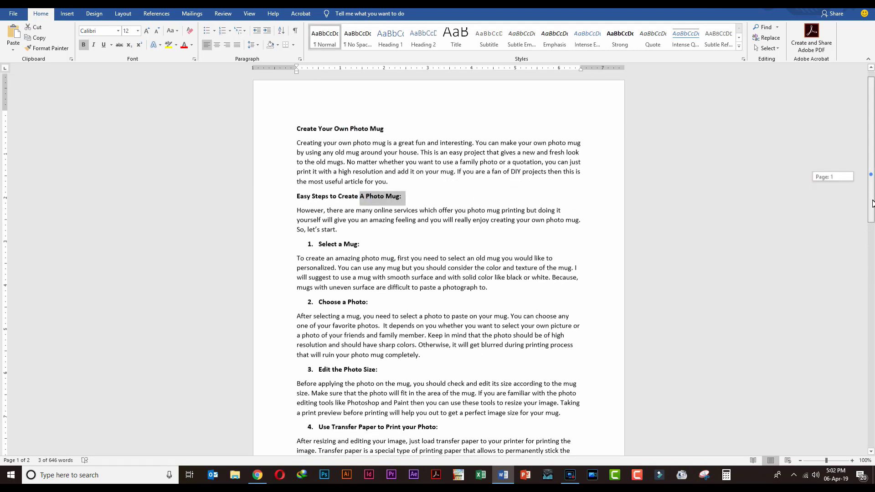
{"action": "scroll", "coordinate": [737, 260], "scroll_direction": "down", "scroll_amount": 5}
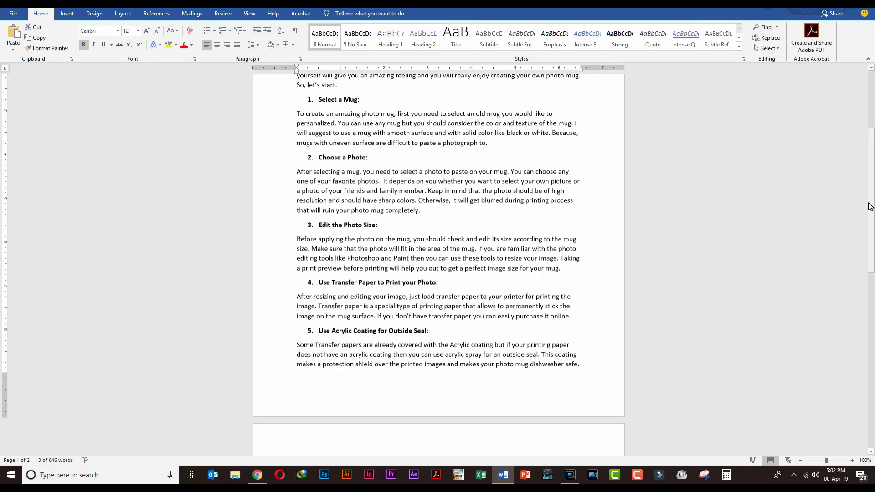
{"action": "left_click_drag", "start_coordinate": [870, 204], "coordinate": [869, 99]}
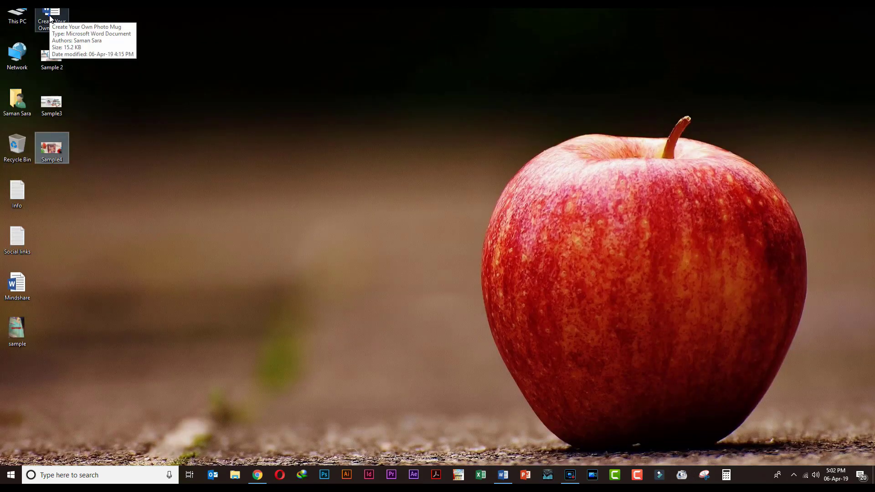
- Move the Create Your Own Photo Mug document below Sample4 on the desktop and browse the sample mug images starting from Sample 2
{"action": "left_click_drag", "start_coordinate": [50, 19], "coordinate": [45, 193]}
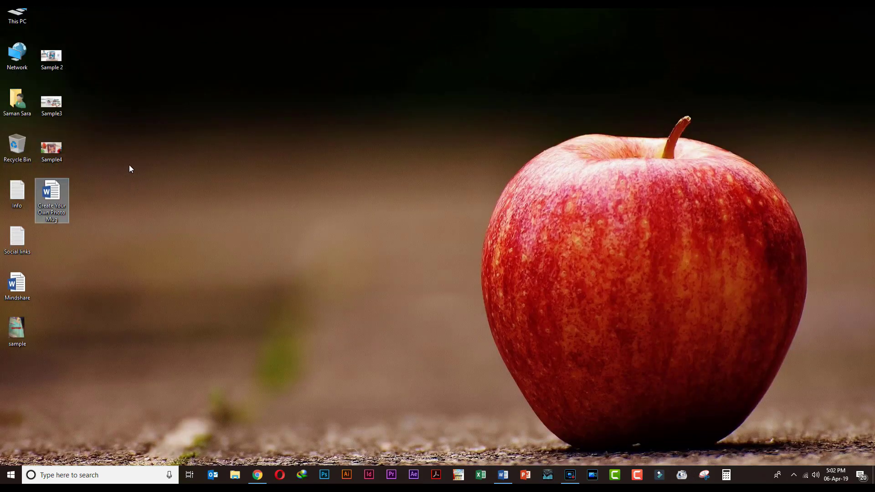
{"action": "double_click", "coordinate": [53, 67]}
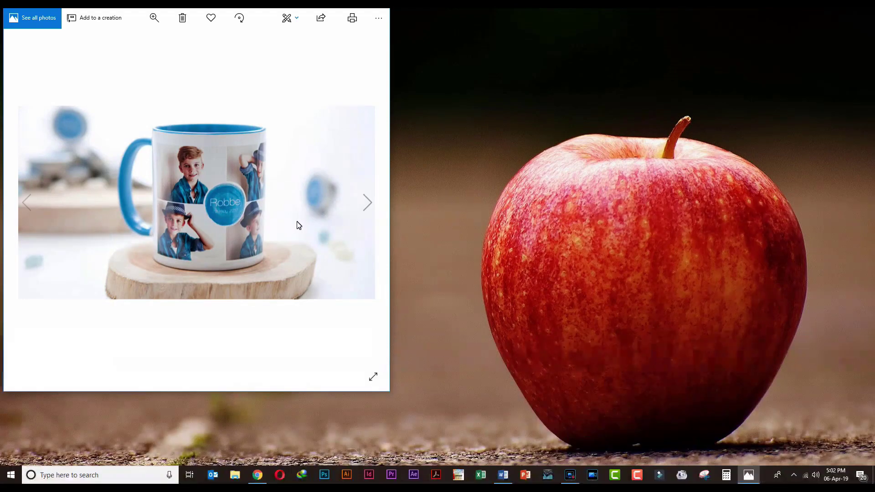
{"action": "left_click", "coordinate": [367, 203]}
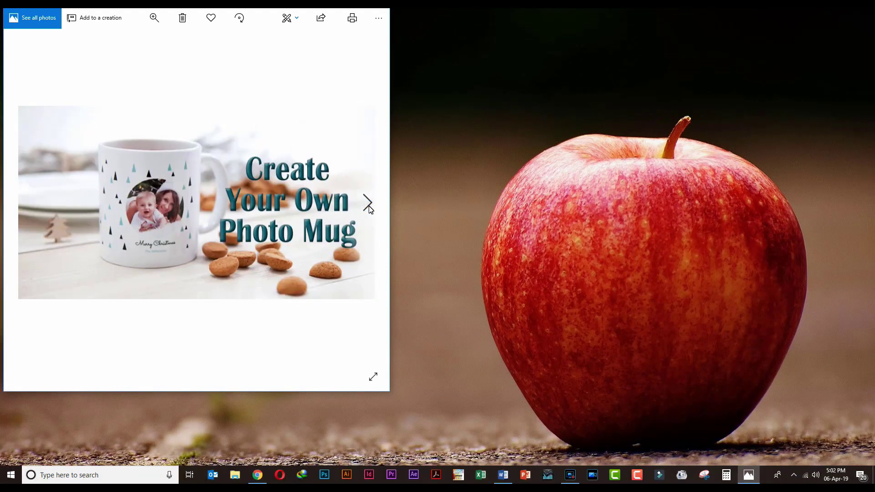
{"action": "left_click", "coordinate": [368, 206]}
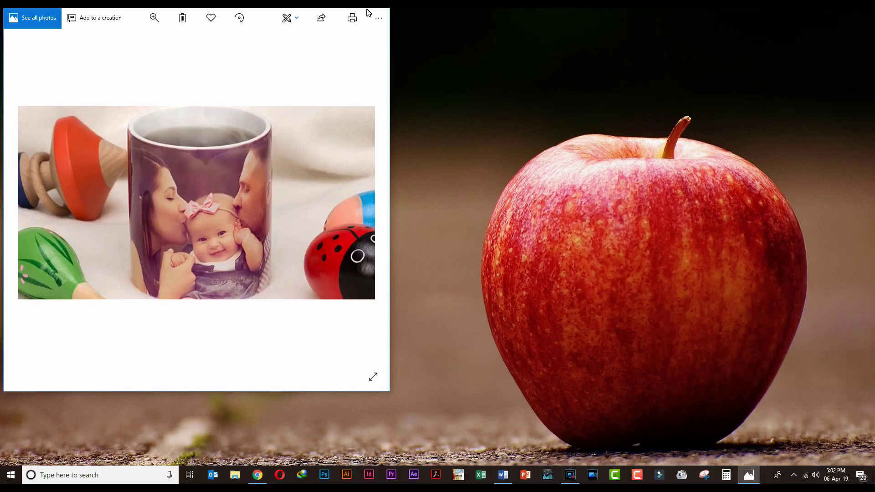
{"action": "key", "text": "alt+F4"}
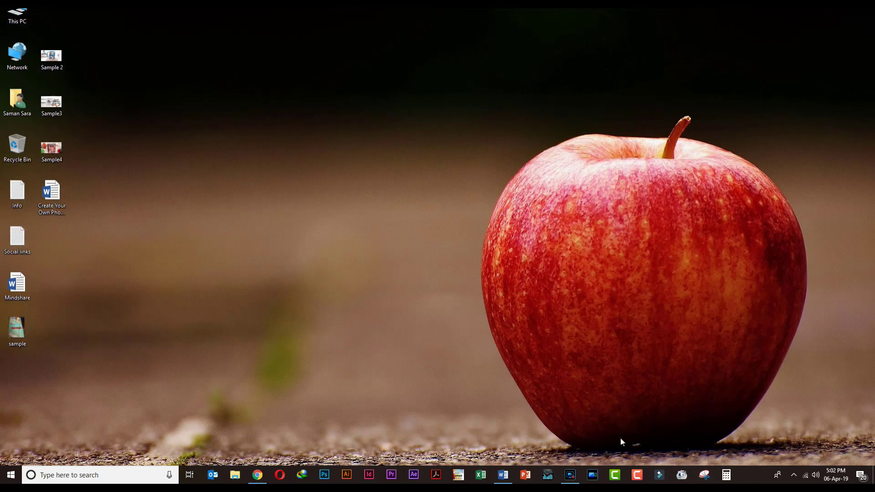
- Switch to the WordPress dashboard in Chrome and examine the site's existing posts and installed plugins
{"action": "left_click", "coordinate": [257, 475]}
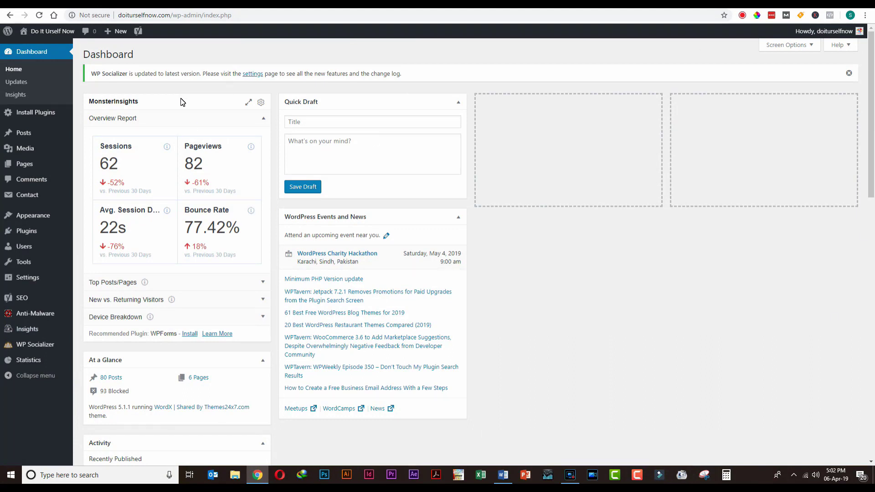
{"action": "left_click", "coordinate": [24, 133]}
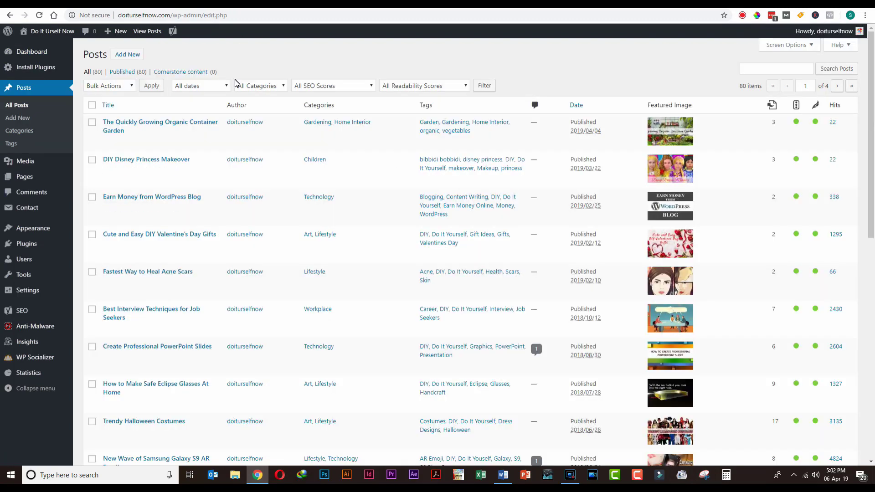
{"action": "mouse_move", "coordinate": [23, 318]}
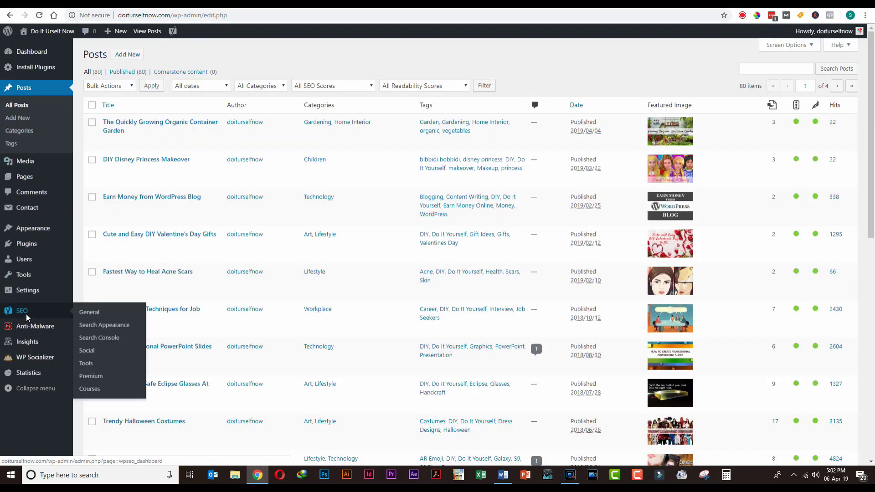
{"action": "left_click", "coordinate": [20, 243]}
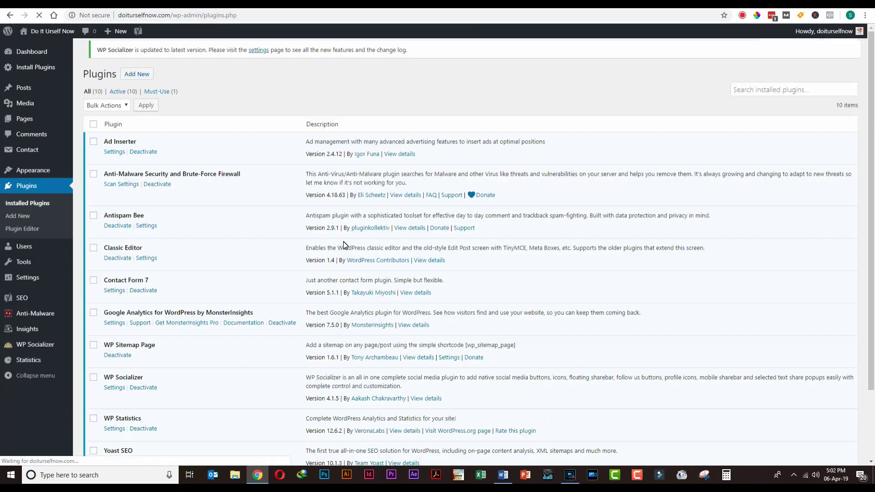
{"action": "scroll", "coordinate": [871, 121], "scroll_direction": "down", "scroll_amount": 2}
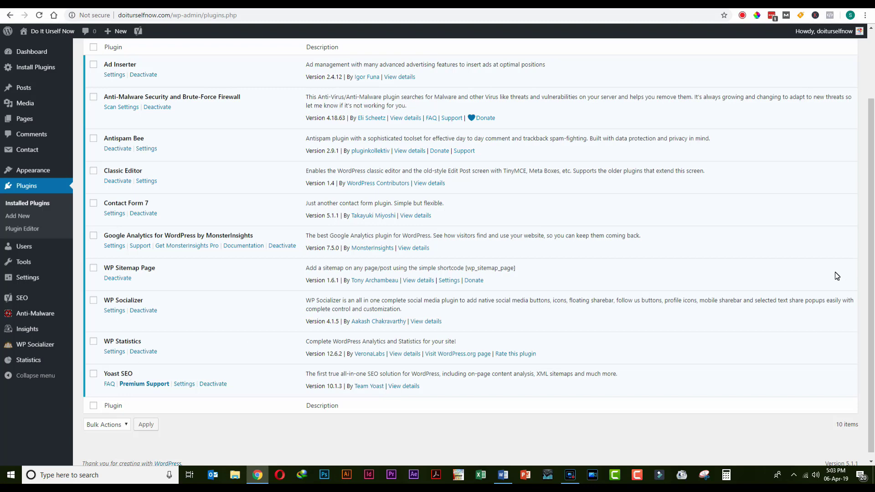
- Create a new post and give it the title "Create Your Own Photo Mug" copied from the Word document
{"action": "left_click", "coordinate": [28, 83]}
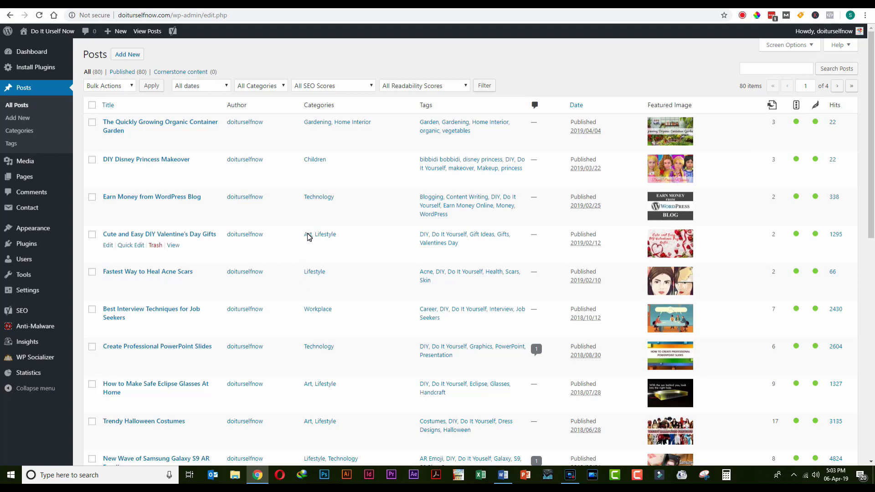
{"action": "left_click", "coordinate": [128, 55]}
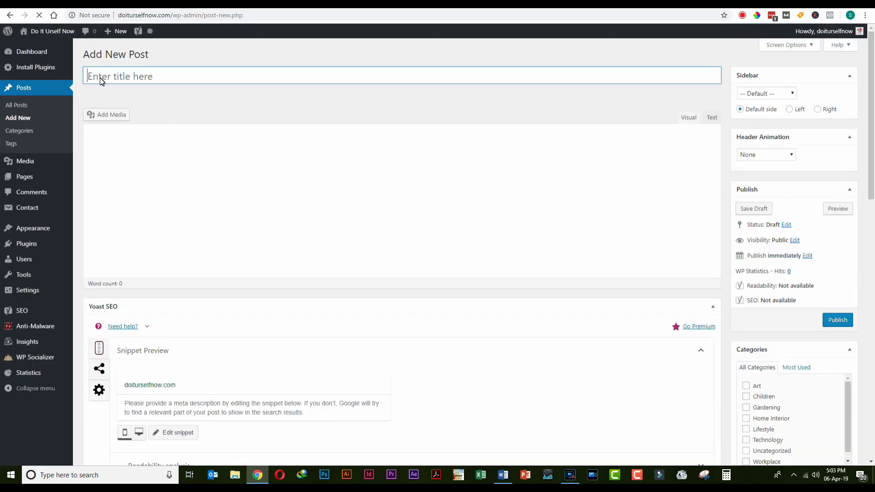
{"action": "left_click", "coordinate": [503, 478]}
{"action": "left_click", "coordinate": [327, 131]}
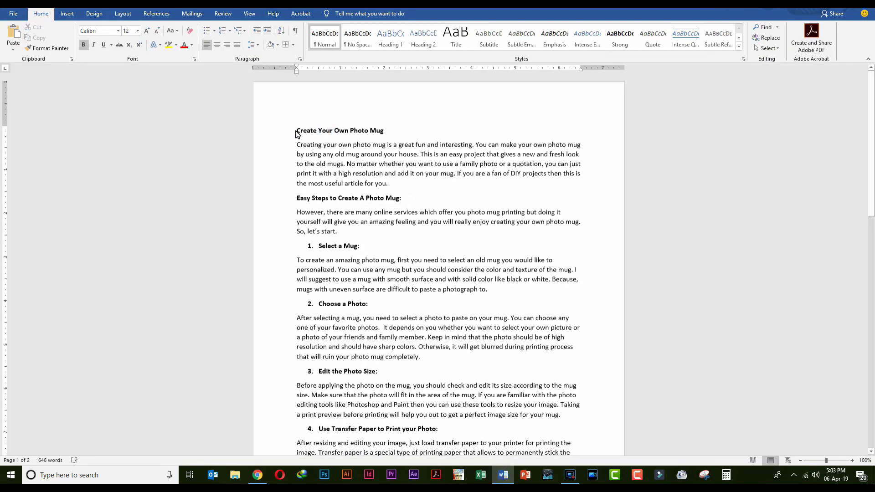
{"action": "left_click_drag", "start_coordinate": [294, 132], "coordinate": [378, 131]}
{"action": "right_click", "coordinate": [370, 130]}
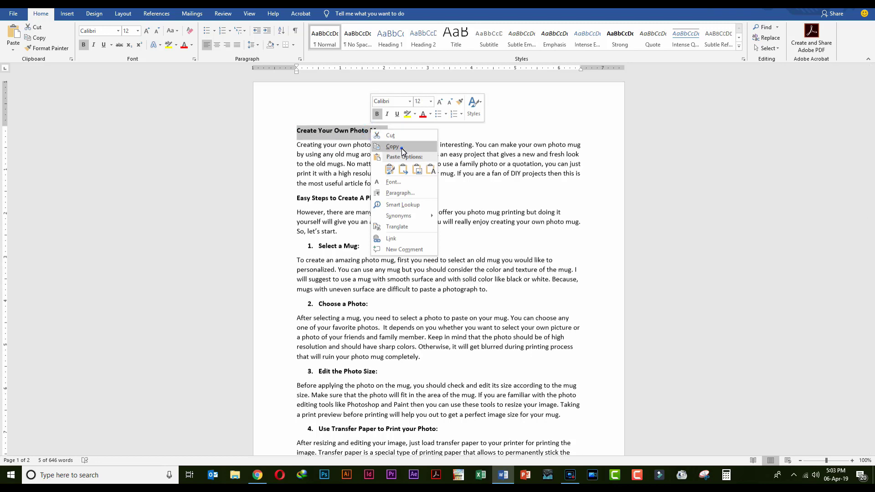
{"action": "left_click", "coordinate": [391, 146]}
{"action": "left_click", "coordinate": [257, 474]}
{"action": "right_click", "coordinate": [231, 77]}
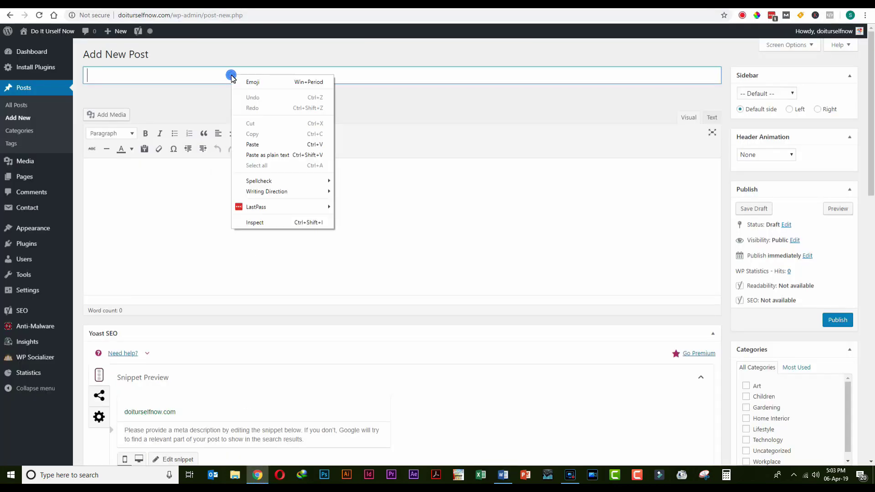
{"action": "left_click", "coordinate": [253, 145]}
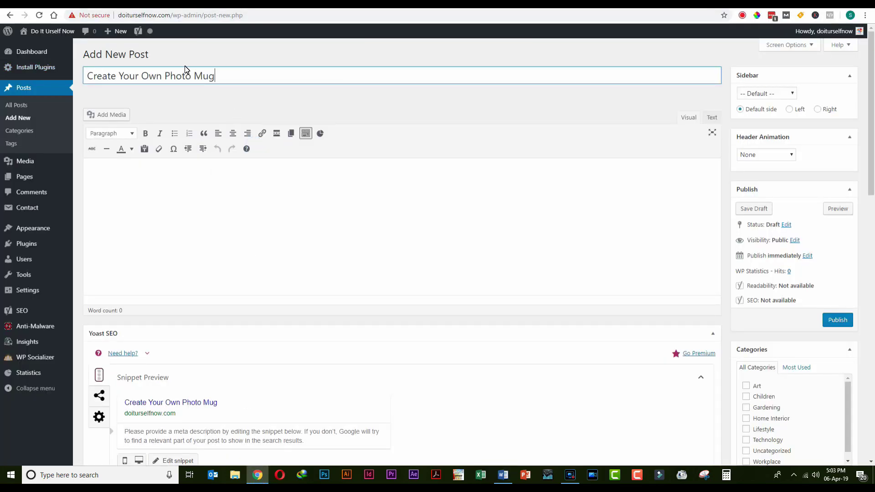
- Copy the full article text below the title from the Word document into the body of the new post
{"action": "left_click", "coordinate": [207, 193]}
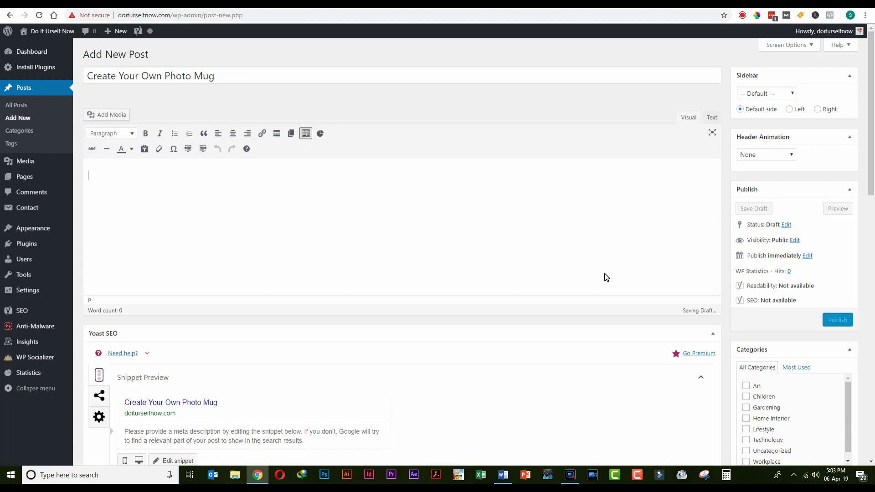
{"action": "left_click", "coordinate": [502, 475]}
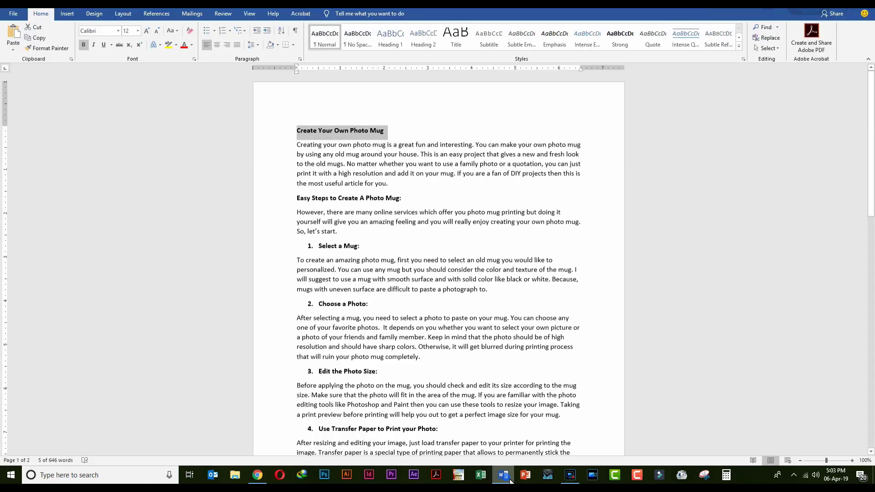
{"action": "left_click", "coordinate": [365, 177]}
{"action": "left_click_drag", "start_coordinate": [297, 144], "coordinate": [445, 179]}
{"action": "right_click", "coordinate": [404, 162]}
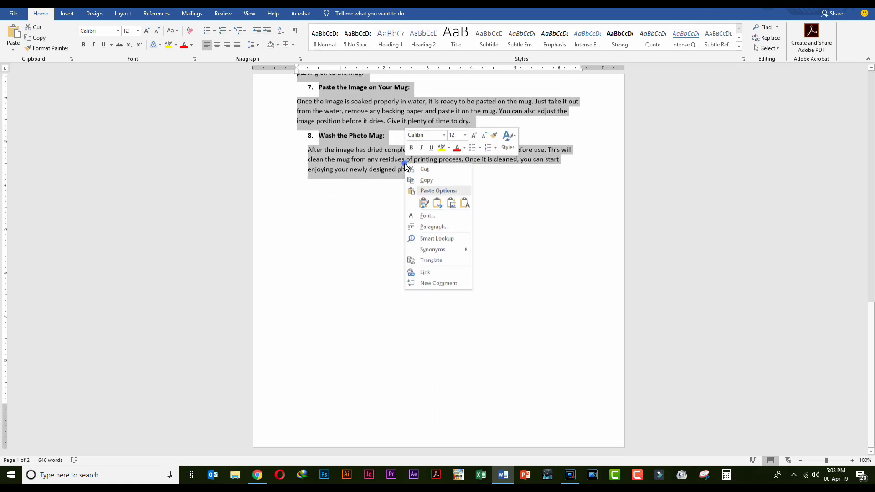
{"action": "left_click", "coordinate": [426, 179]}
{"action": "left_click", "coordinate": [257, 475]}
{"action": "right_click", "coordinate": [221, 189]}
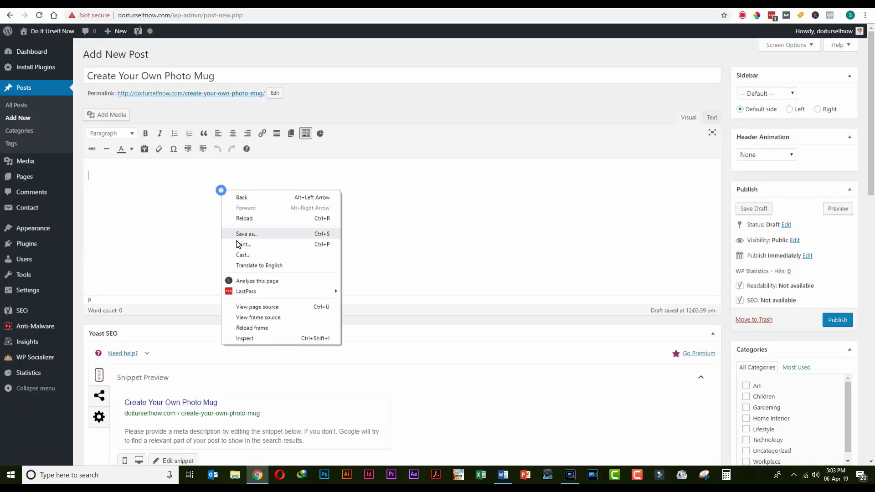
{"action": "right_click", "coordinate": [197, 204]}
{"action": "left_click", "coordinate": [187, 250]}
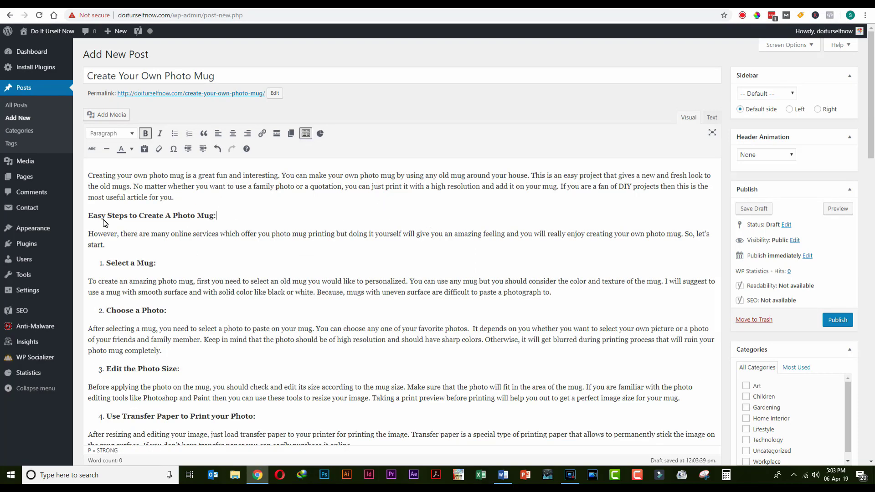
- Format the line "Easy Steps to Create A Photo Mug:" as Heading 2
{"action": "left_click", "coordinate": [217, 217]}
{"action": "triple_click", "coordinate": [224, 218]}
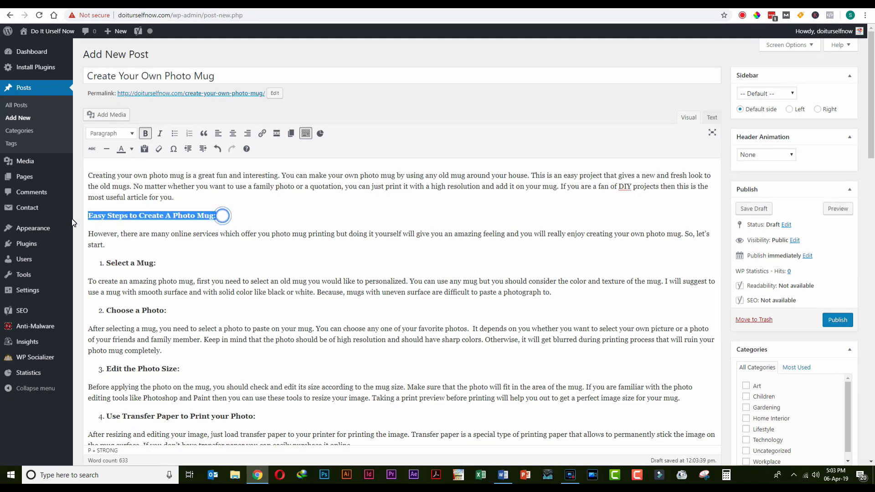
{"action": "left_click", "coordinate": [131, 134]}
{"action": "left_click", "coordinate": [137, 190]}
{"action": "left_click", "coordinate": [179, 270]}
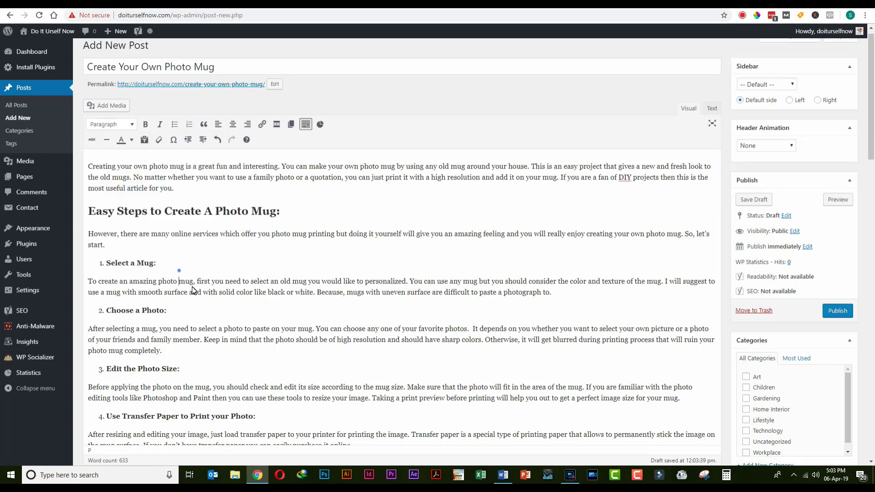
- Format the numbered lines "Select a Mug:" and "Choose a Photo:" as Heading 3
{"action": "left_click_drag", "start_coordinate": [159, 262], "coordinate": [106, 263]}
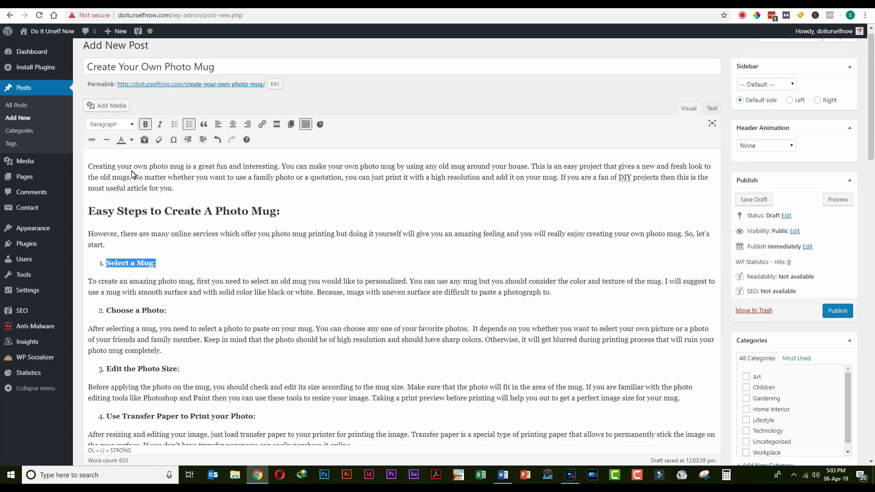
{"action": "left_click", "coordinate": [132, 124]}
{"action": "left_click", "coordinate": [127, 195]}
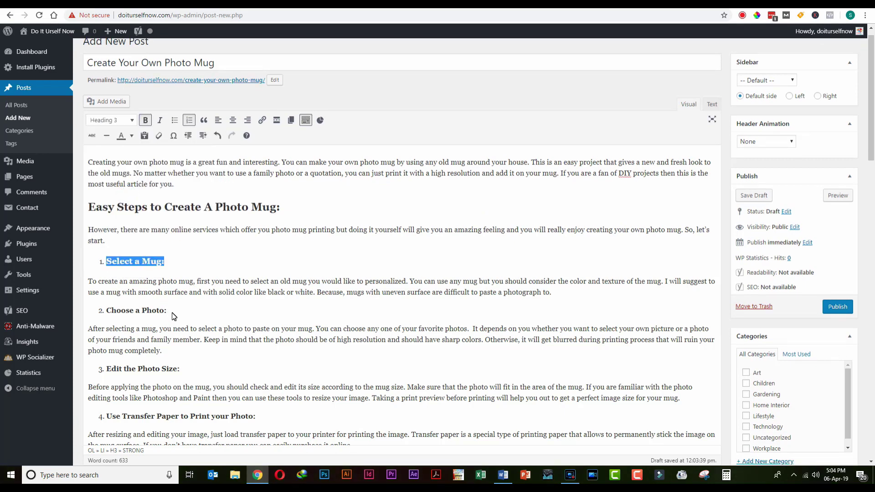
{"action": "left_click_drag", "start_coordinate": [169, 311], "coordinate": [83, 319]}
{"action": "left_click", "coordinate": [126, 122]}
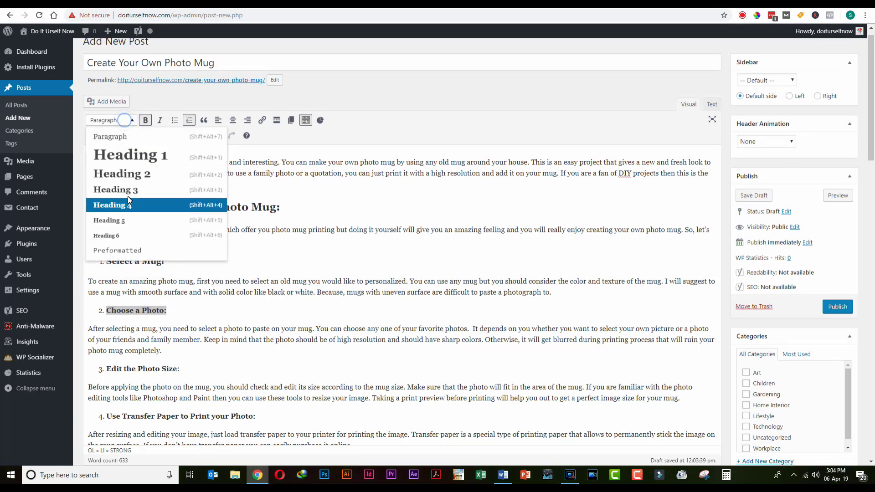
{"action": "left_click", "coordinate": [127, 196]}
- Format the numbered lines "Edit the Photo Size:" and "Use Transfer Paper to Print your Photo:" as Heading 3
{"action": "left_click_drag", "start_coordinate": [185, 370], "coordinate": [102, 371]}
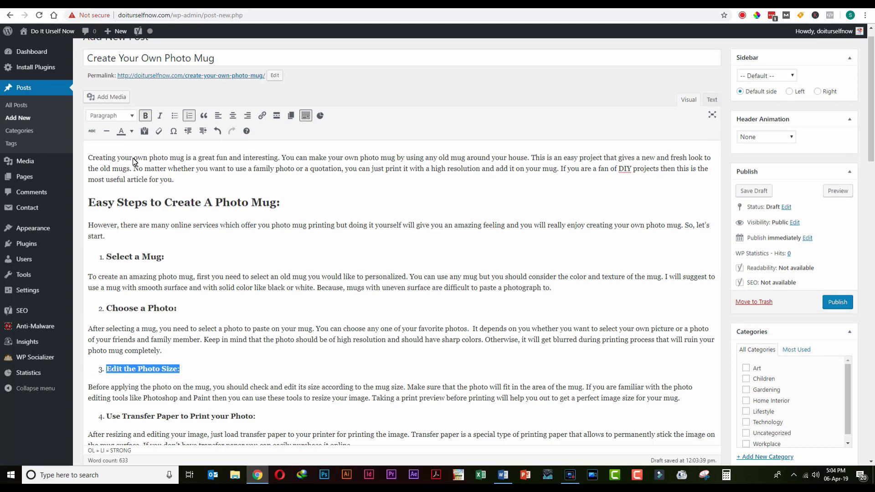
{"action": "left_click", "coordinate": [128, 116]}
{"action": "left_click", "coordinate": [135, 187]}
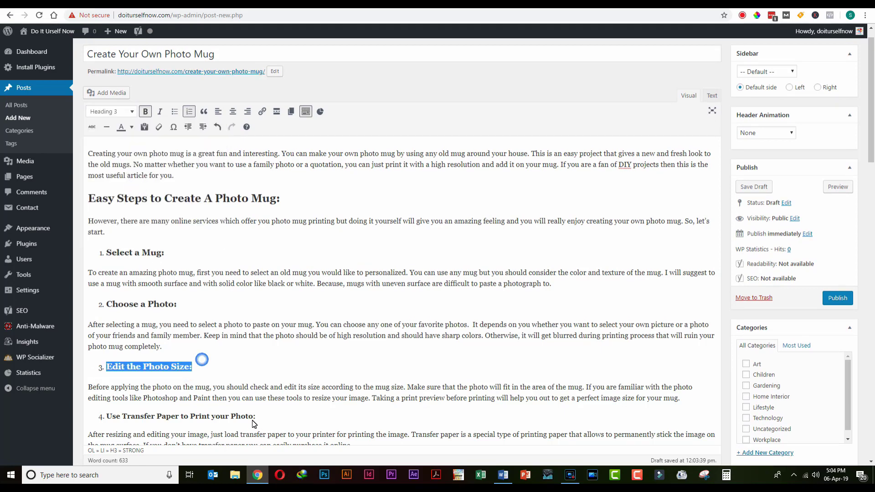
{"action": "left_click_drag", "start_coordinate": [259, 416], "coordinate": [105, 417]}
{"action": "left_click", "coordinate": [120, 113]}
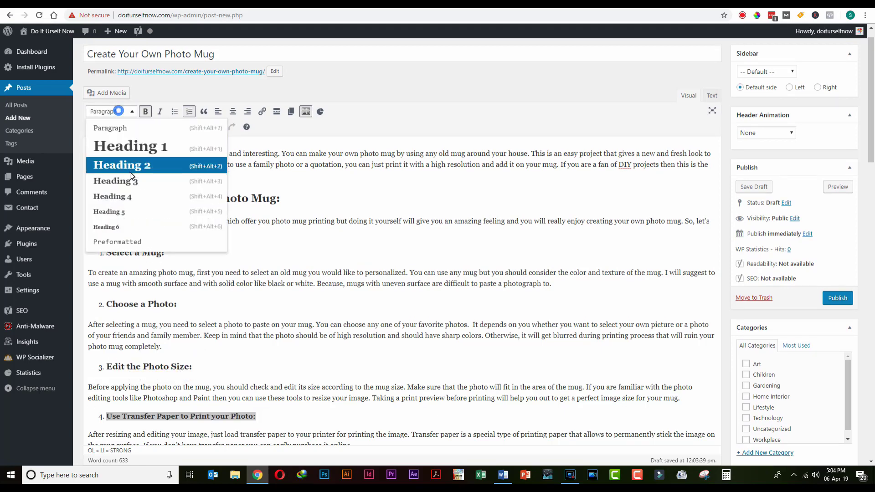
{"action": "left_click", "coordinate": [135, 185]}
{"action": "left_click", "coordinate": [273, 260]}
{"action": "scroll", "coordinate": [276, 264], "scroll_direction": "down", "scroll_amount": 4}
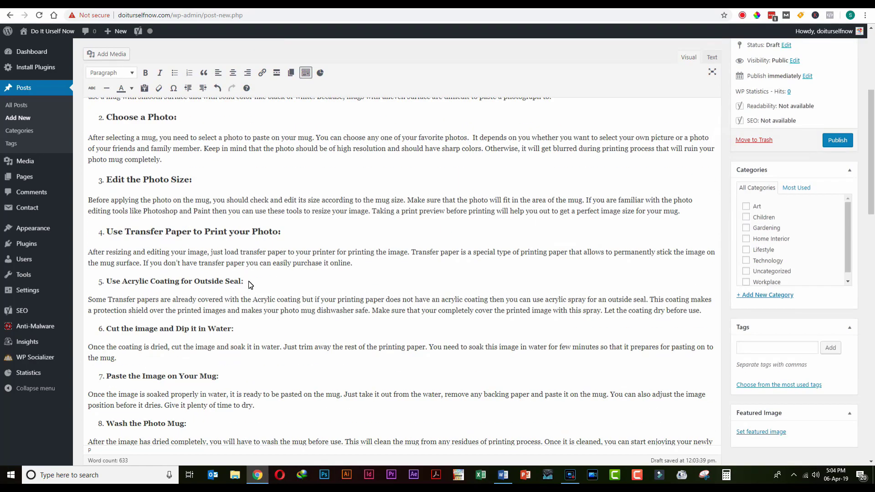
- Format the numbered lines "Use Acrylic Coating for Outside Seal:" and "Cut the image and Dip it in Water:" as Heading 3
{"action": "left_click_drag", "start_coordinate": [250, 282], "coordinate": [105, 282]}
{"action": "left_click", "coordinate": [106, 73]}
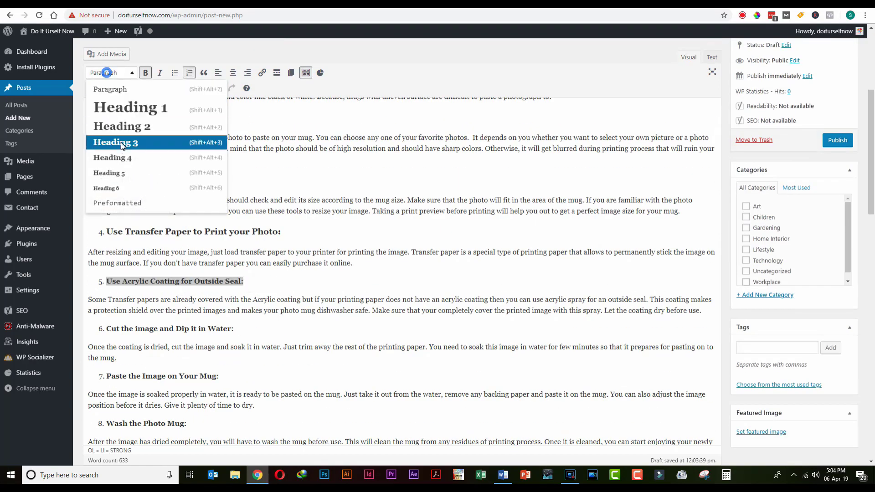
{"action": "left_click", "coordinate": [122, 144]}
{"action": "left_click_drag", "start_coordinate": [239, 330], "coordinate": [64, 329]}
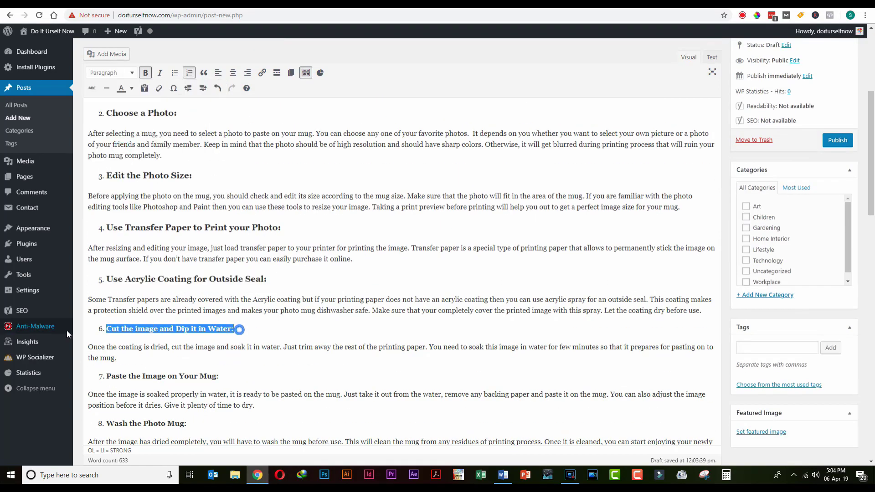
{"action": "left_click", "coordinate": [115, 72]}
{"action": "left_click", "coordinate": [124, 144]}
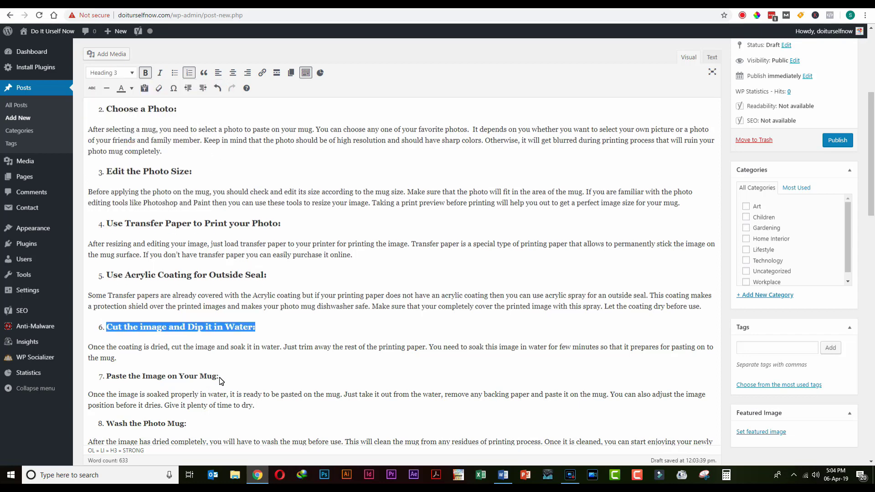
- Format the numbered lines "Paste the Image on Your Mug:" and "Wash the Photo Mug:" as Heading 3
{"action": "left_click_drag", "start_coordinate": [221, 380], "coordinate": [105, 377]}
{"action": "left_click", "coordinate": [111, 73]}
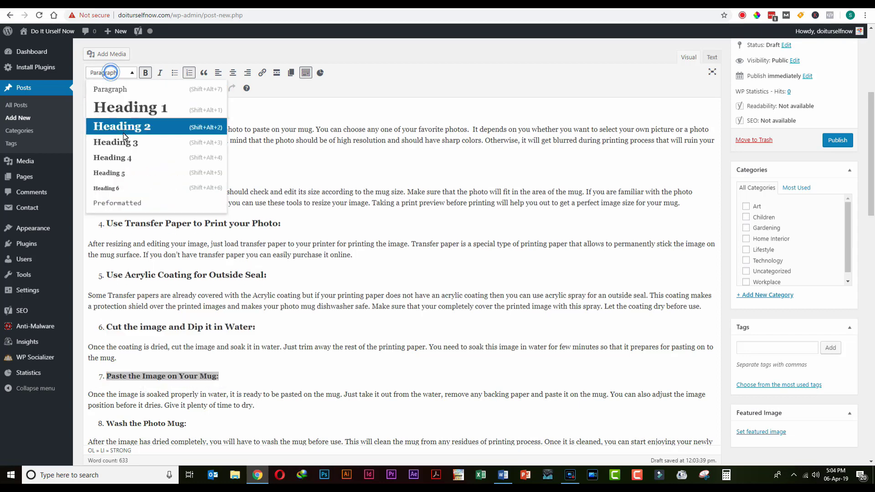
{"action": "left_click", "coordinate": [124, 142]}
{"action": "left_click", "coordinate": [277, 382]}
{"action": "scroll", "coordinate": [273, 365], "scroll_direction": "down", "scroll_amount": 1}
{"action": "left_click_drag", "start_coordinate": [193, 377], "coordinate": [106, 379]}
{"action": "left_click", "coordinate": [115, 73]}
{"action": "left_click", "coordinate": [132, 141]}
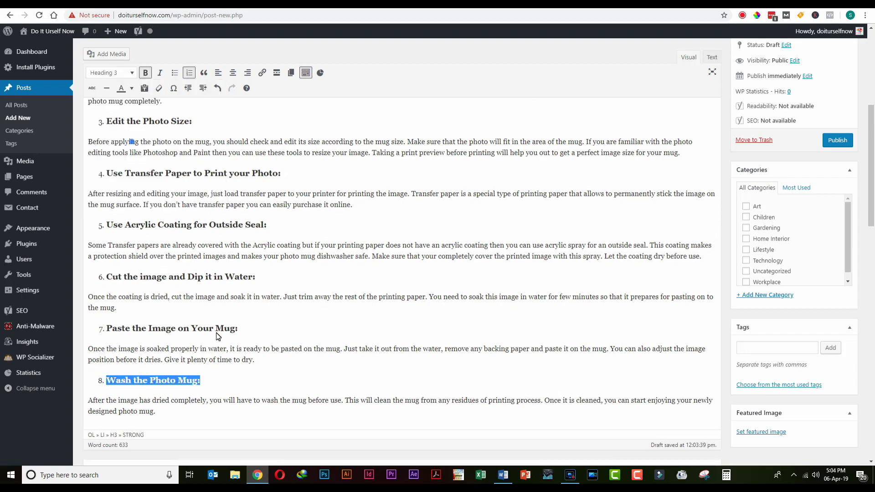
{"action": "left_click", "coordinate": [217, 331]}
- Review the formatted article and assign the post to the Art category
{"action": "scroll", "coordinate": [218, 335], "scroll_direction": "down", "scroll_amount": 2}
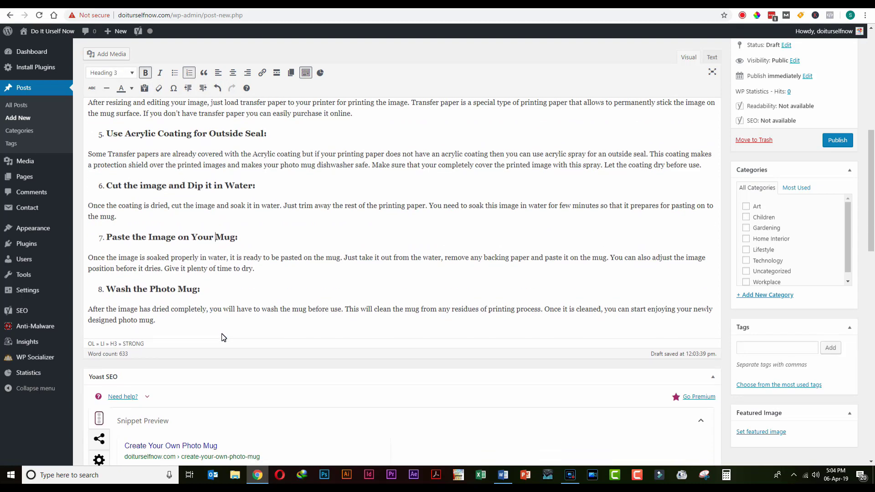
{"action": "scroll", "coordinate": [223, 341], "scroll_direction": "up", "scroll_amount": 2}
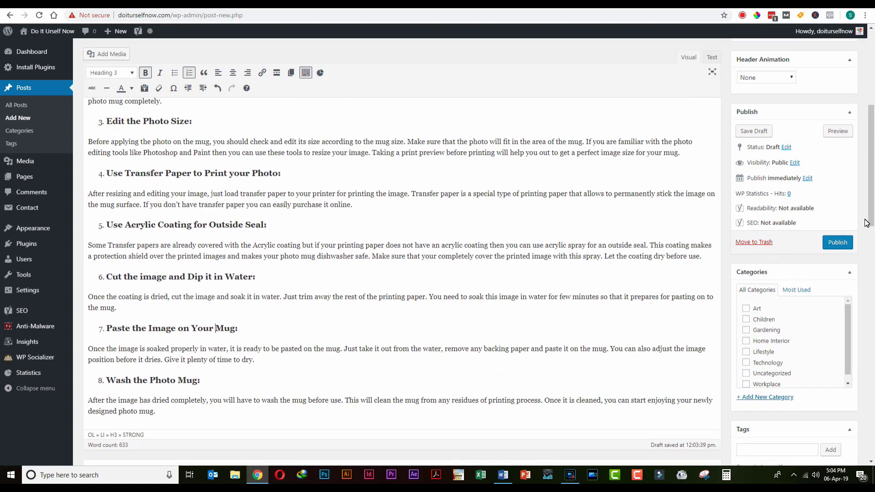
{"action": "scroll", "coordinate": [866, 223], "scroll_direction": "up", "scroll_amount": 6}
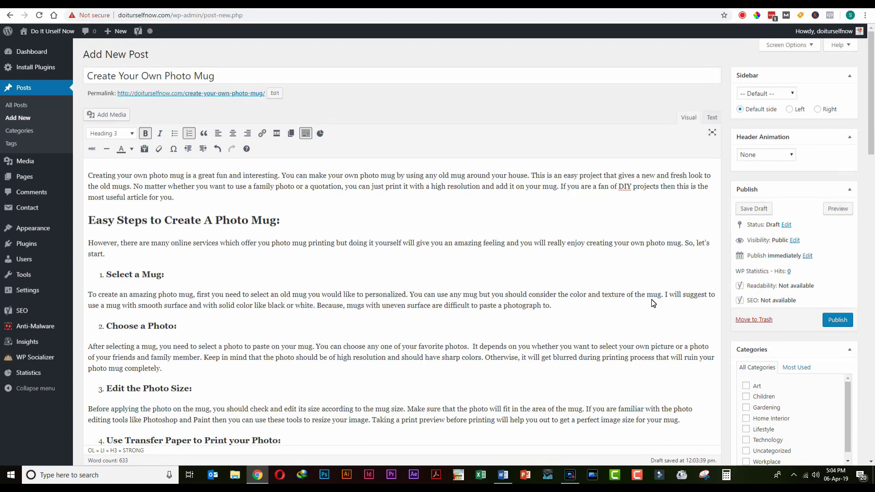
{"action": "scroll", "coordinate": [870, 130], "scroll_direction": "down", "scroll_amount": 4}
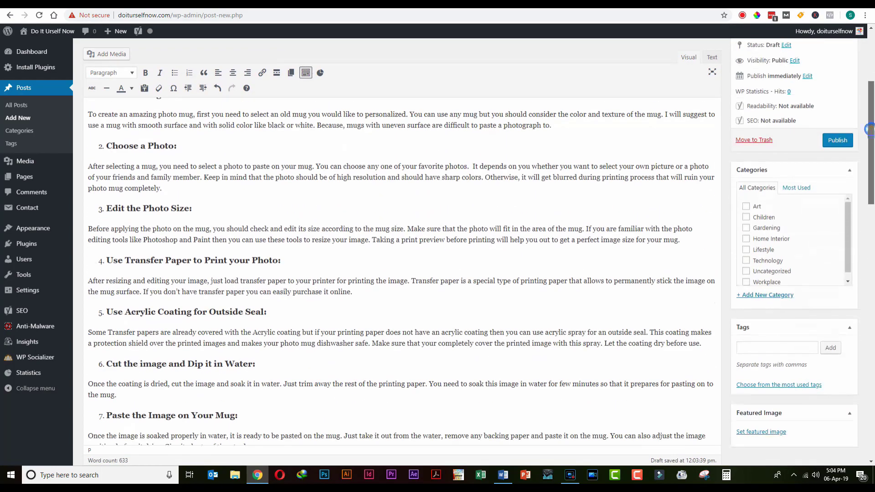
{"action": "left_click_drag", "start_coordinate": [870, 130], "coordinate": [873, 319]}
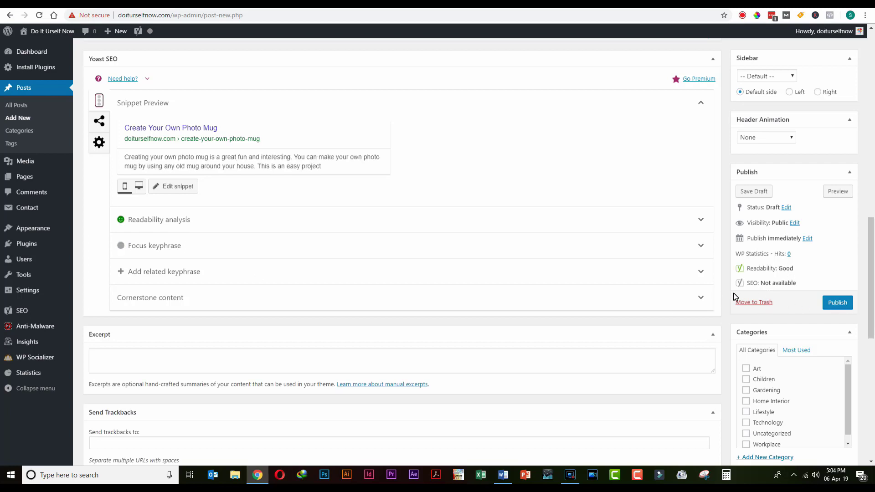
{"action": "scroll", "coordinate": [864, 245], "scroll_direction": "down", "scroll_amount": 4}
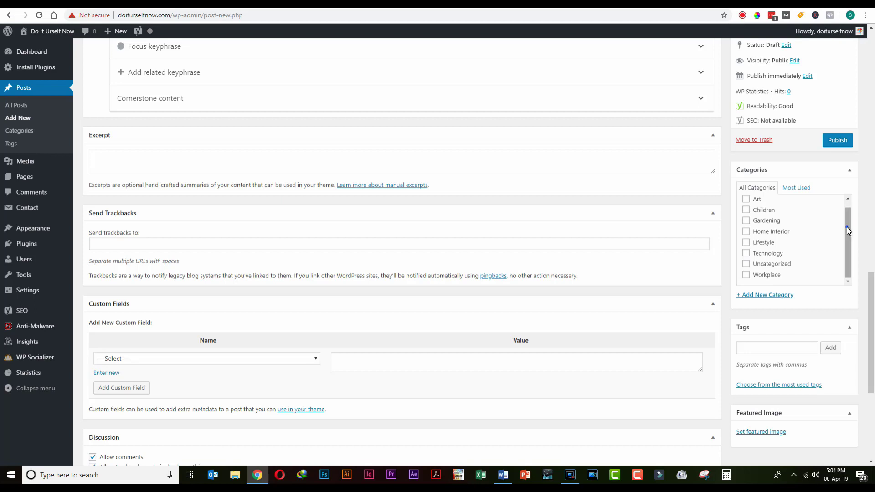
{"action": "left_click", "coordinate": [746, 208]}
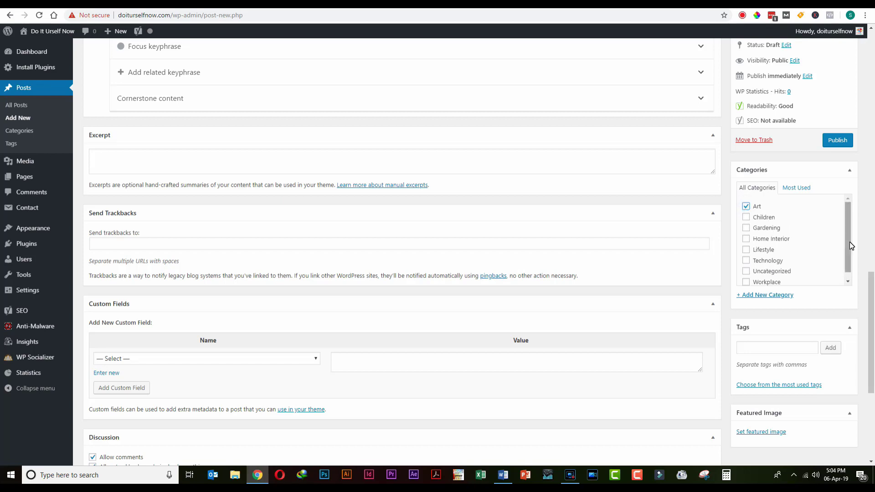
{"action": "scroll", "coordinate": [849, 246], "scroll_direction": "down", "scroll_amount": 1}
- Add the tags Mug, Photo Mug, Art, DIY and Do It Yourself to the post
{"action": "left_click", "coordinate": [766, 349]}
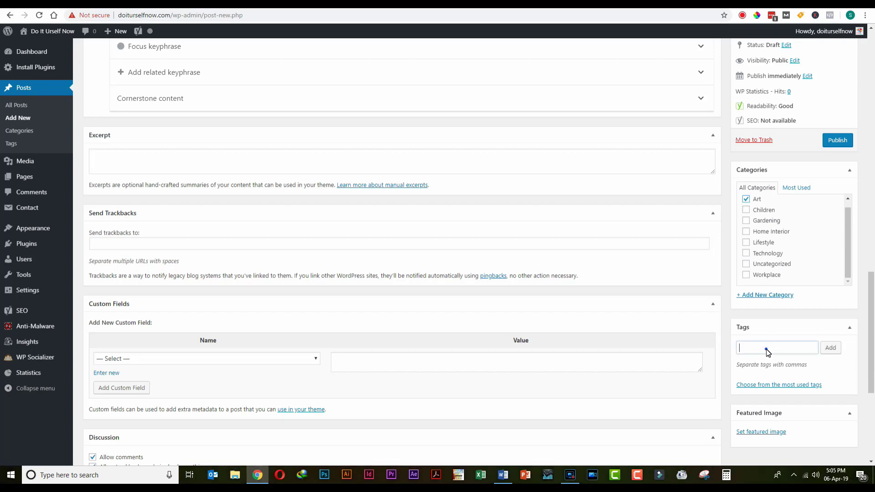
{"action": "left_click_drag", "start_coordinate": [870, 281], "coordinate": [869, 186]}
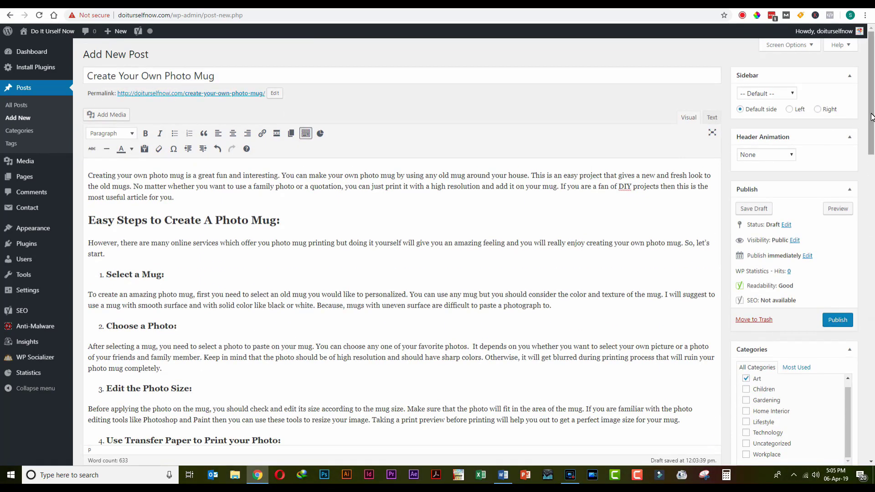
{"action": "left_click_drag", "start_coordinate": [871, 110], "coordinate": [871, 262]}
{"action": "left_click", "coordinate": [778, 352]}
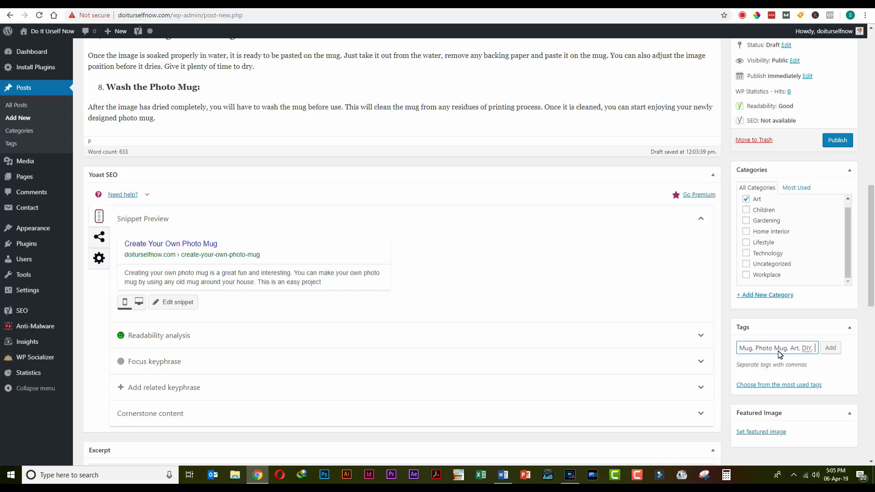
{"action": "type", "text": "Do It Yourself"}
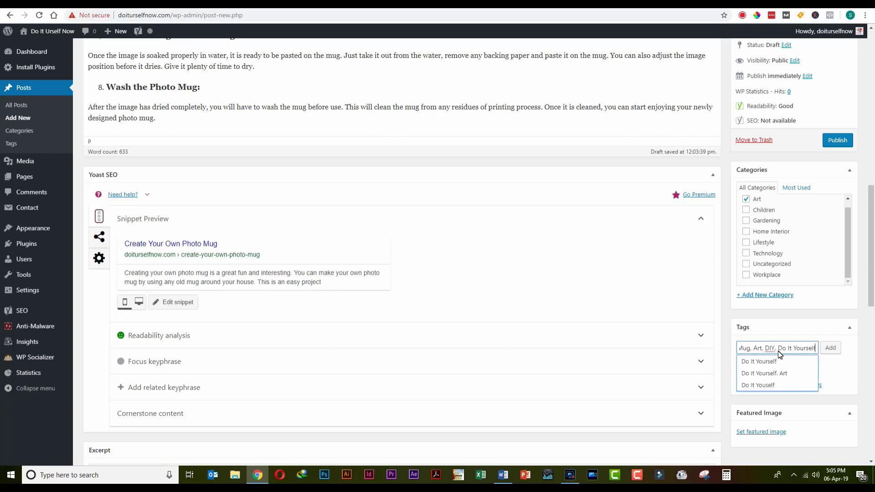
{"action": "left_click", "coordinate": [799, 362]}
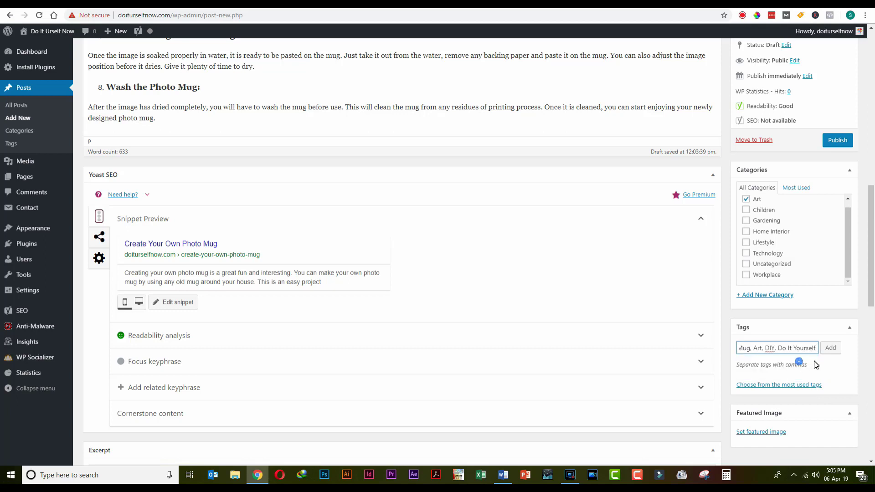
{"action": "left_click", "coordinate": [830, 348]}
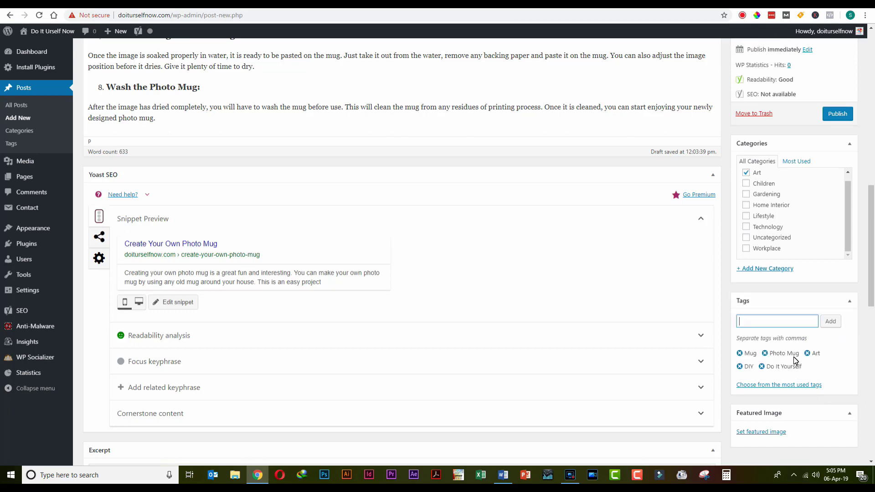
- Upload the image Sample3 from the Desktop for use as the post's featured image
{"action": "left_click_drag", "start_coordinate": [872, 253], "coordinate": [874, 265]}
{"action": "left_click_drag", "start_coordinate": [873, 298], "coordinate": [873, 364]}
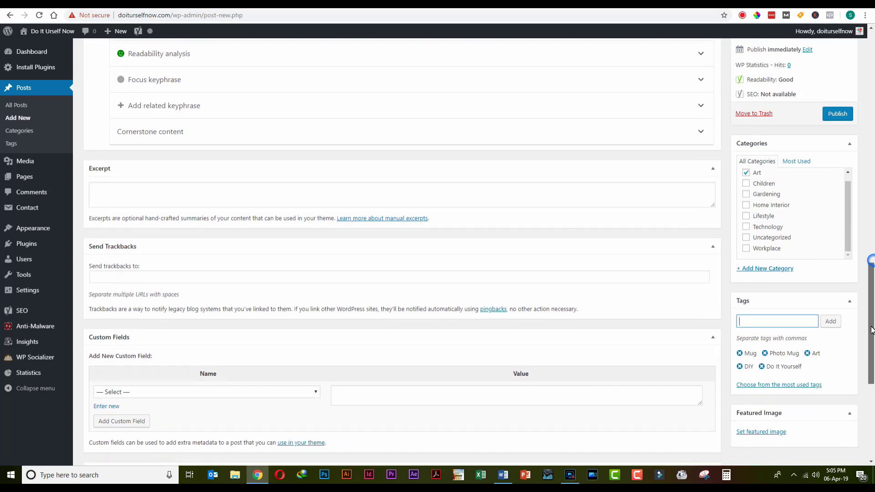
{"action": "left_click", "coordinate": [769, 430]}
{"action": "left_click", "coordinate": [30, 68]}
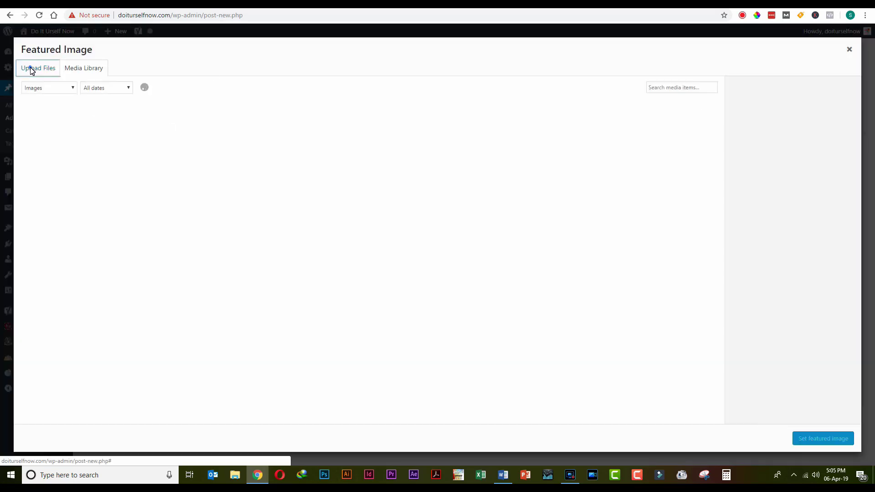
{"action": "left_click", "coordinate": [436, 230]}
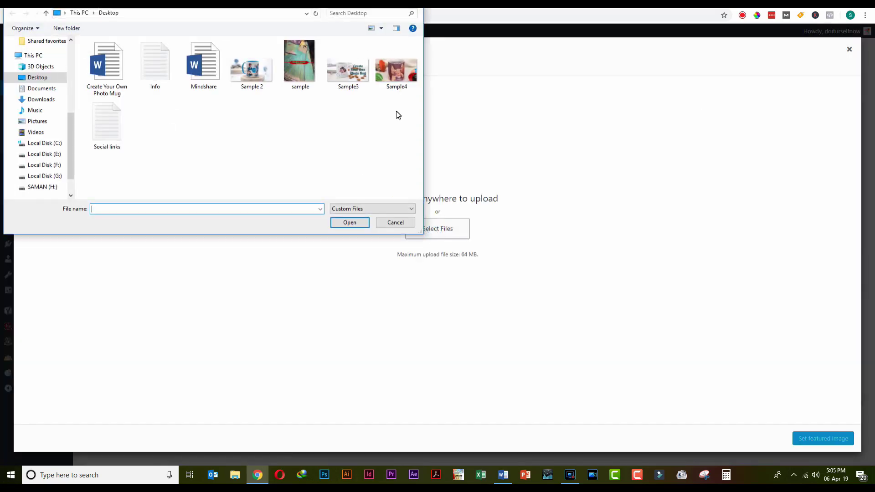
{"action": "left_click", "coordinate": [359, 85]}
{"action": "left_click", "coordinate": [350, 223]}
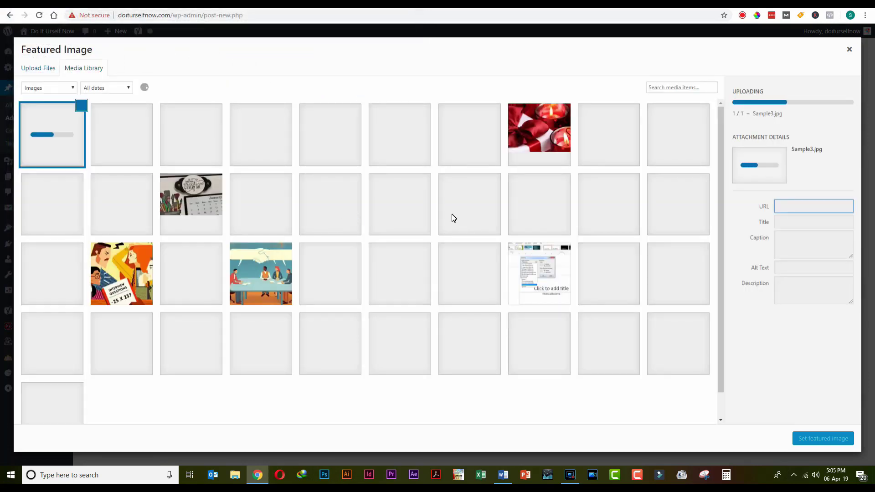
- Give the uploaded Sample3 image the alt text "photo mug" and set it as the featured image
{"action": "left_click", "coordinate": [503, 475]}
{"action": "left_click", "coordinate": [502, 476]}
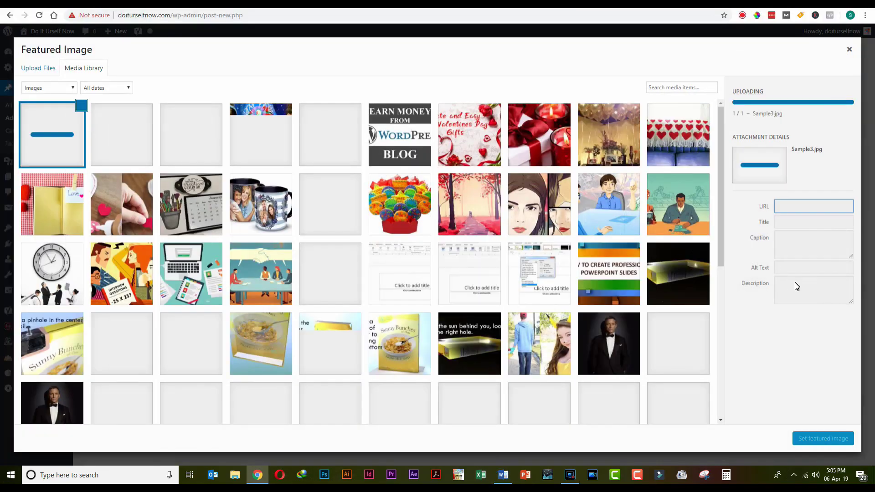
{"action": "left_click", "coordinate": [791, 235]}
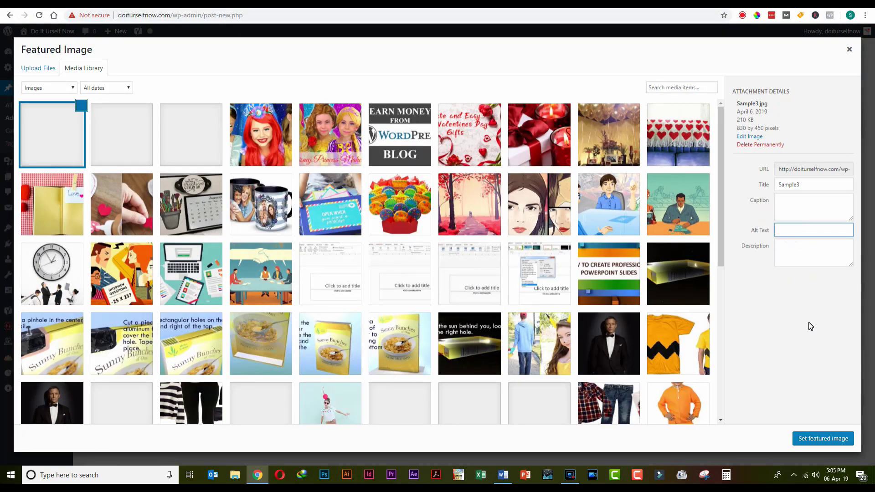
{"action": "type", "text": "photo"}
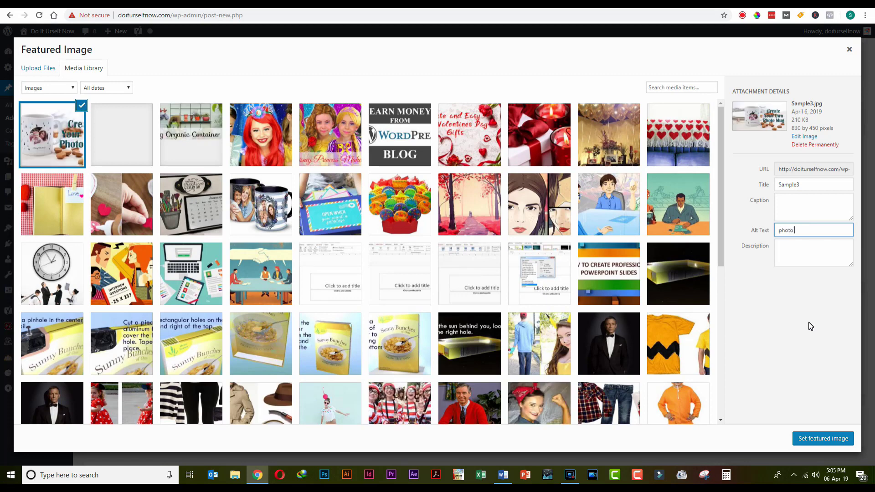
{"action": "type", "text": " mug"}
{"action": "left_click_drag", "start_coordinate": [814, 231], "coordinate": [731, 233]}
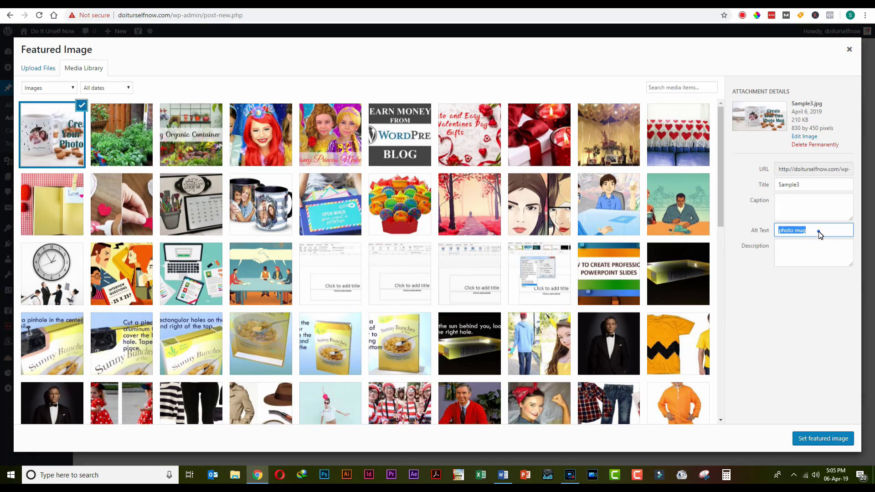
{"action": "left_click", "coordinate": [832, 438]}
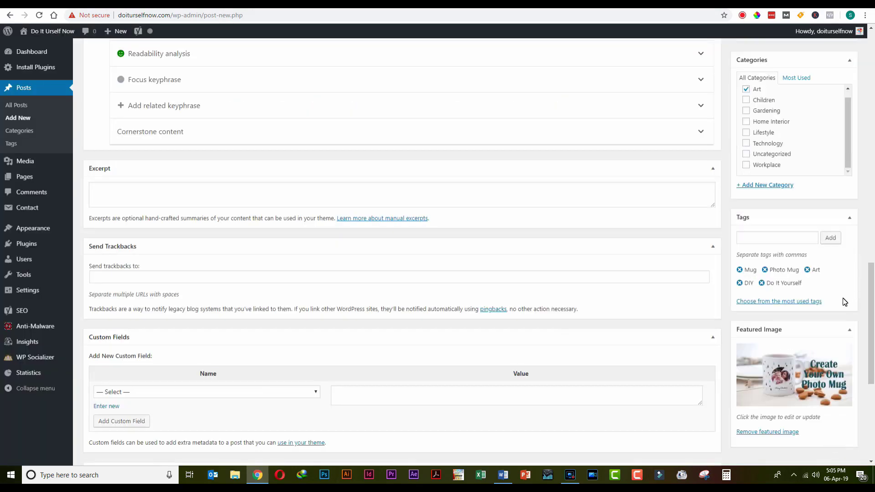
- Expand the Yoast SEO readability analysis and highlight the passive voice sentences in the post text
{"action": "left_click_drag", "start_coordinate": [870, 360], "coordinate": [870, 106]}
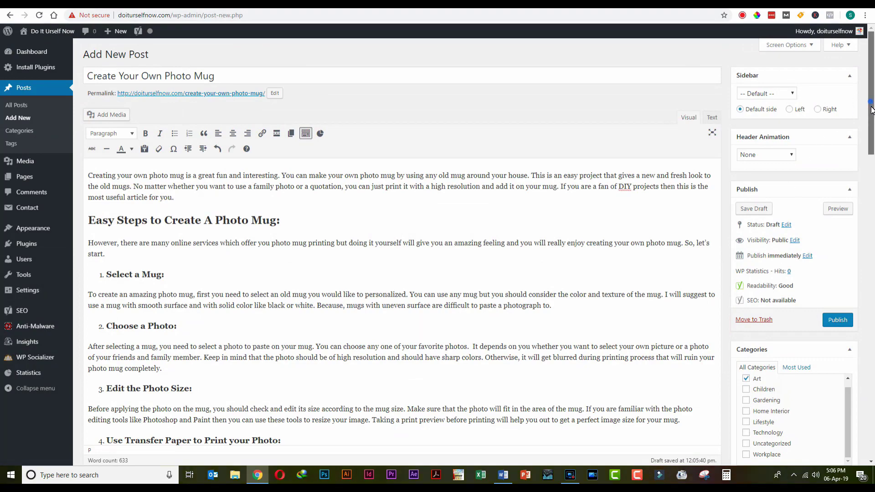
{"action": "left_click_drag", "start_coordinate": [870, 107], "coordinate": [873, 320]}
{"action": "left_click", "coordinate": [178, 120]}
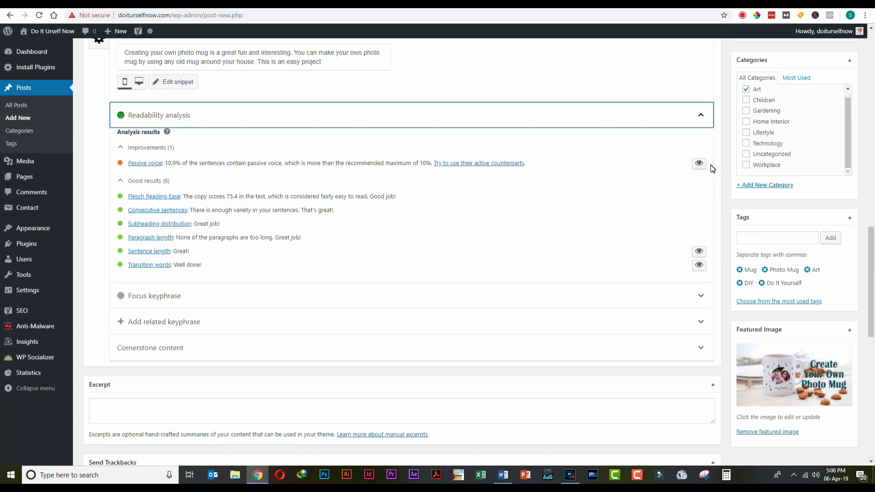
{"action": "left_click", "coordinate": [698, 163]}
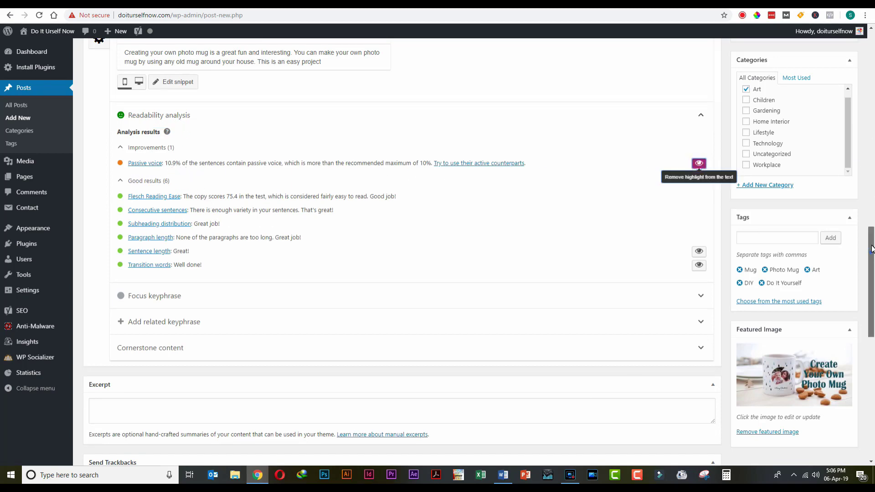
- Reword "it will get blurred" as "it gets blurred" in the paragraph under "Choose a Photo:"
{"action": "left_click_drag", "start_coordinate": [871, 248], "coordinate": [871, 118]}
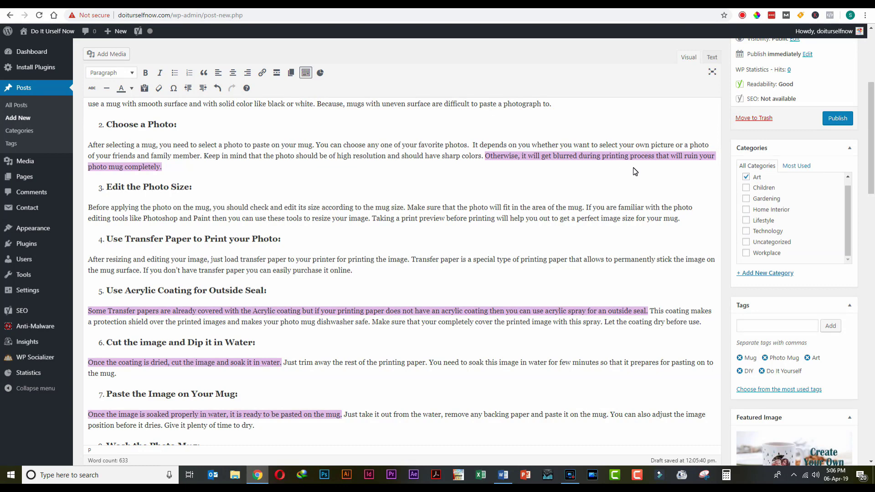
{"action": "left_click", "coordinate": [543, 158]}
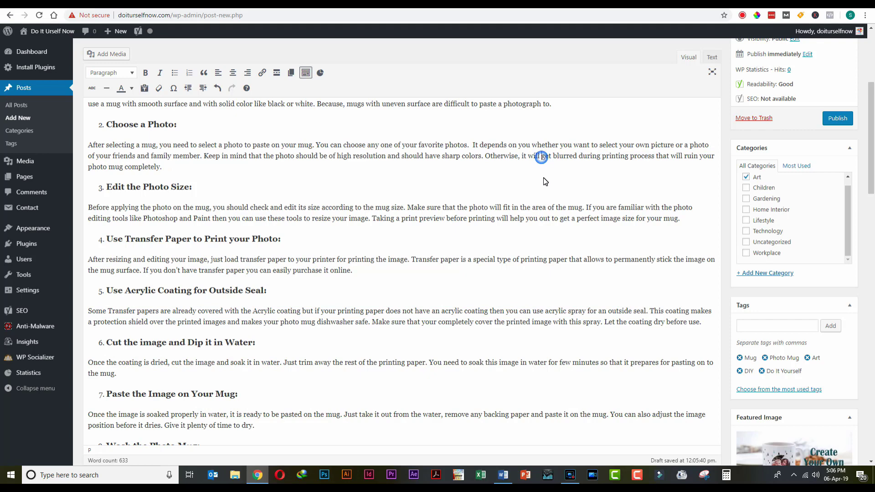
{"action": "key", "text": "BackSpace"}
{"action": "key", "text": "BackSpace"}
{"action": "key", "text": "BackSpace"}
{"action": "key", "text": "BackSpace"}
{"action": "key", "text": "BackSpace"}
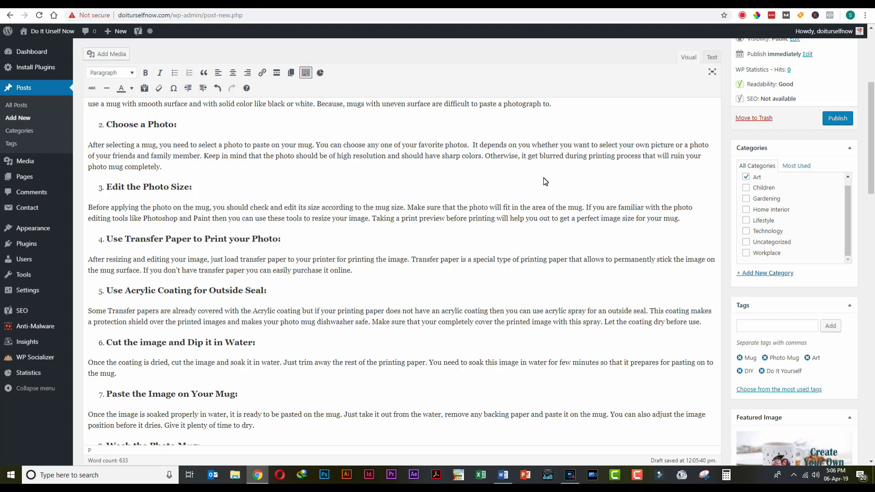
{"action": "type", "text": "s"}
{"action": "left_click", "coordinate": [546, 181]}
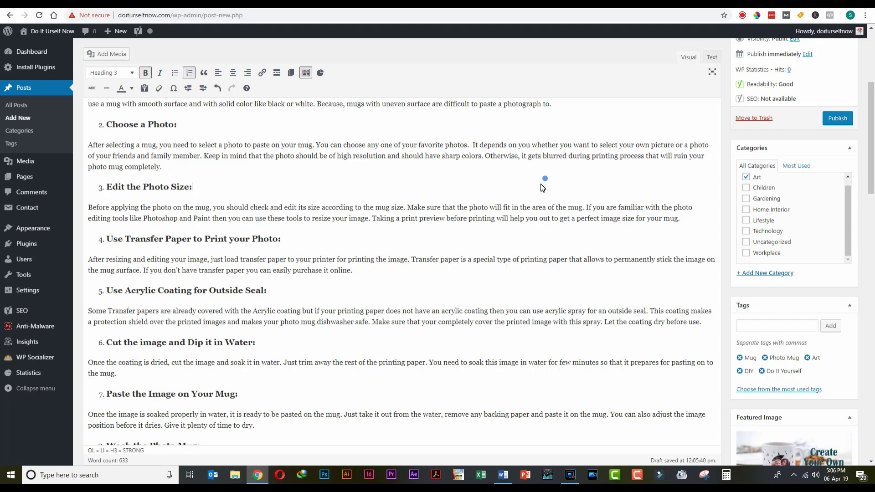
- Highlight the passive voice sentences again and change "blurred" to "blur" in the paragraph under "Choose a Photo:"
{"action": "scroll", "coordinate": [871, 206], "scroll_direction": "down", "scroll_amount": 1}
{"action": "scroll", "coordinate": [871, 206], "scroll_direction": "down", "scroll_amount": 10}
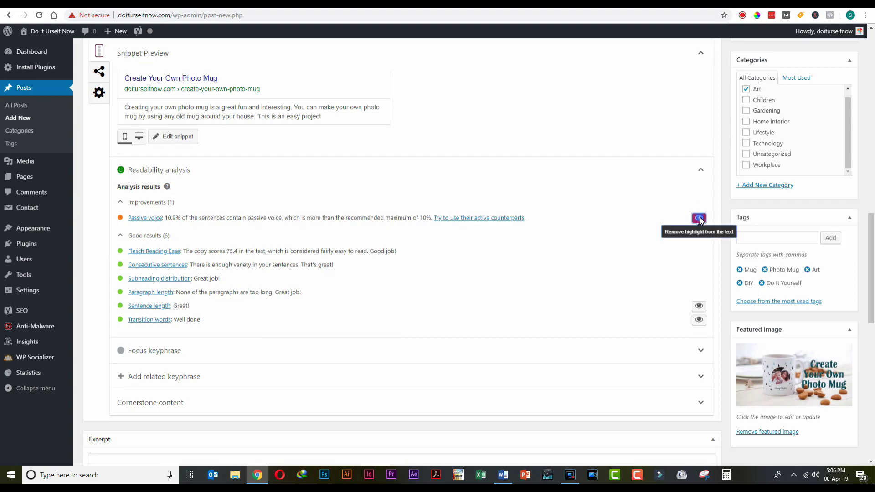
{"action": "left_click_drag", "start_coordinate": [873, 243], "coordinate": [871, 92]}
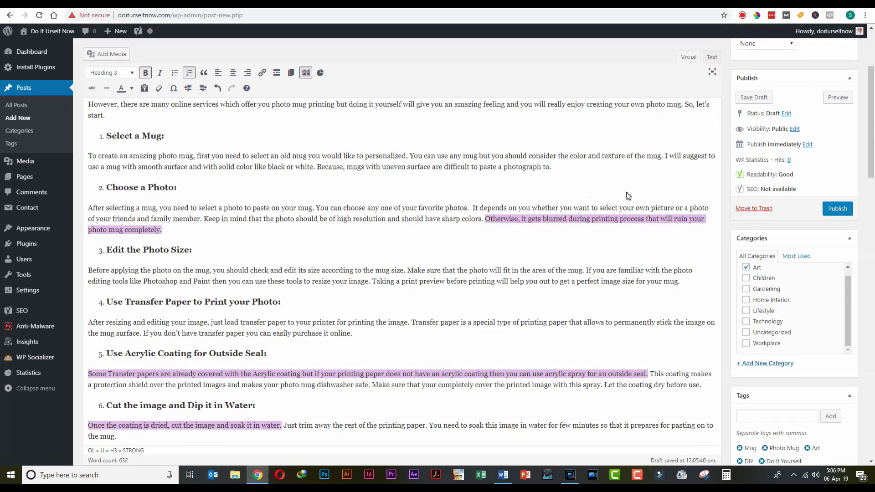
{"action": "left_click", "coordinate": [541, 223]}
{"action": "left_click", "coordinate": [566, 219]}
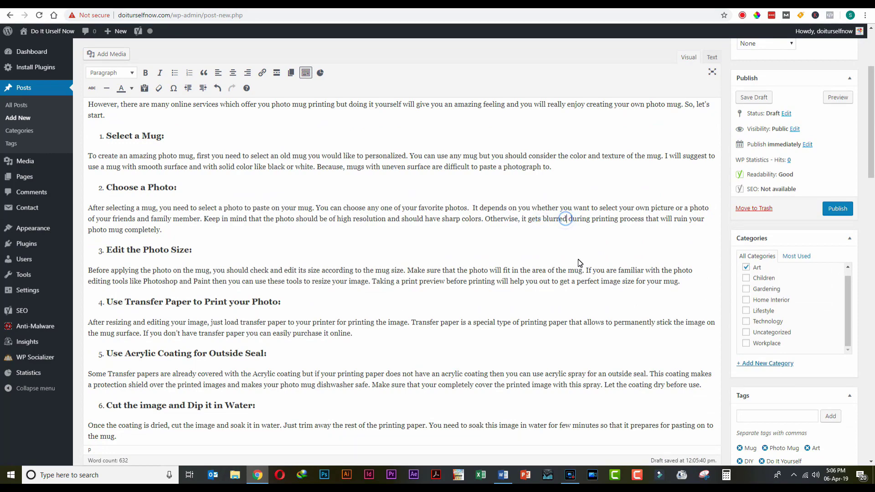
{"action": "key", "text": "BackSpace"}
{"action": "key", "text": "BackSpace"}
{"action": "key", "text": "BackSpace"}
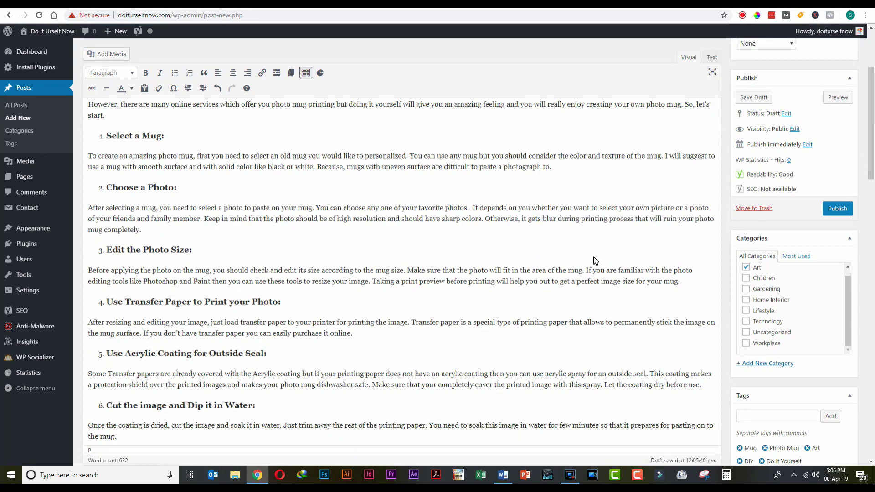
- Reopen the Yoast readability analysis to recheck its results after the rewording
{"action": "left_click", "coordinate": [544, 256]}
{"action": "left_click_drag", "start_coordinate": [870, 153], "coordinate": [872, 288]}
{"action": "left_click", "coordinate": [159, 231]}
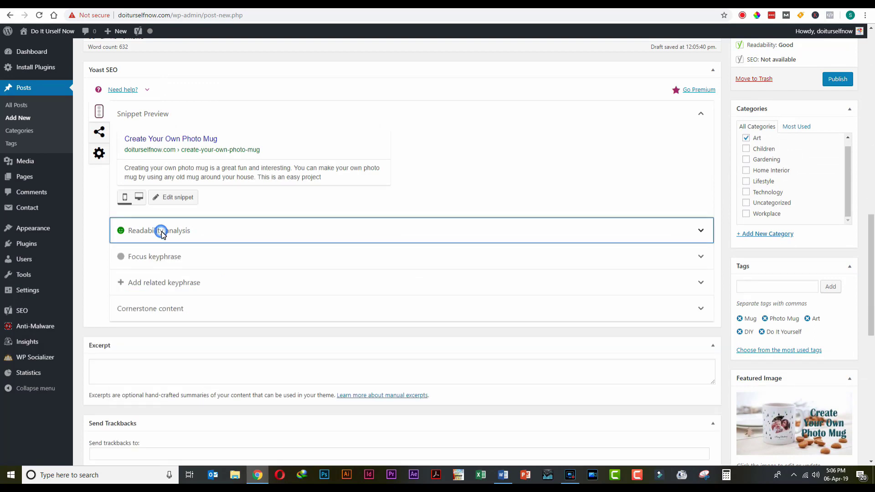
{"action": "left_click", "coordinate": [185, 226]}
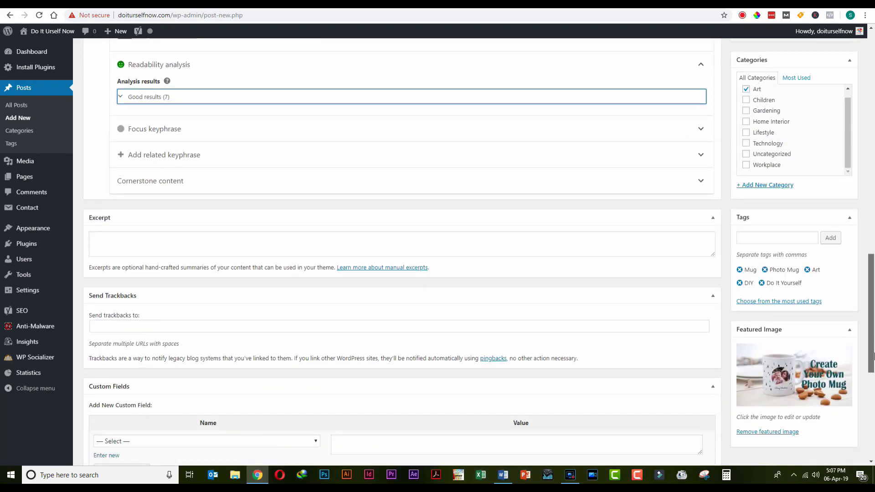
- Expand the Yoast focus keyphrase section and paste "photo mug" as the focus keyphrase
{"action": "left_click_drag", "start_coordinate": [873, 356], "coordinate": [874, 363]}
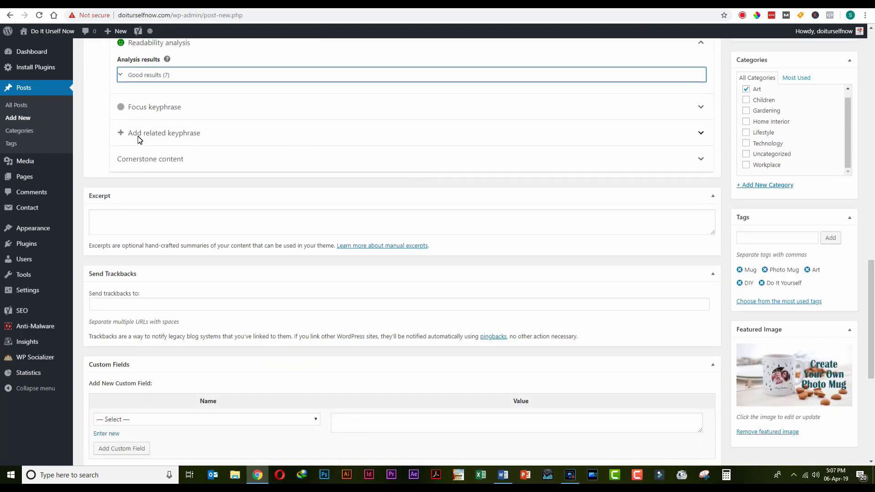
{"action": "left_click", "coordinate": [146, 109]}
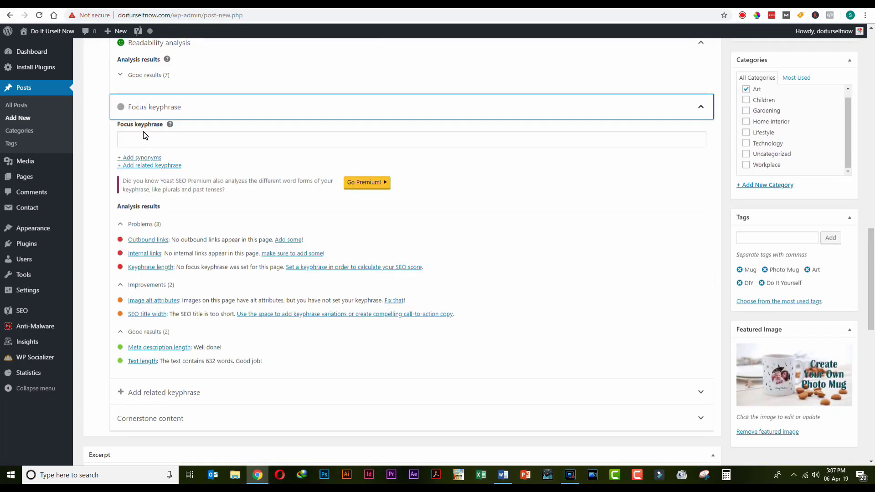
{"action": "left_click", "coordinate": [145, 134]}
{"action": "right_click", "coordinate": [143, 137]}
{"action": "left_click", "coordinate": [169, 206]}
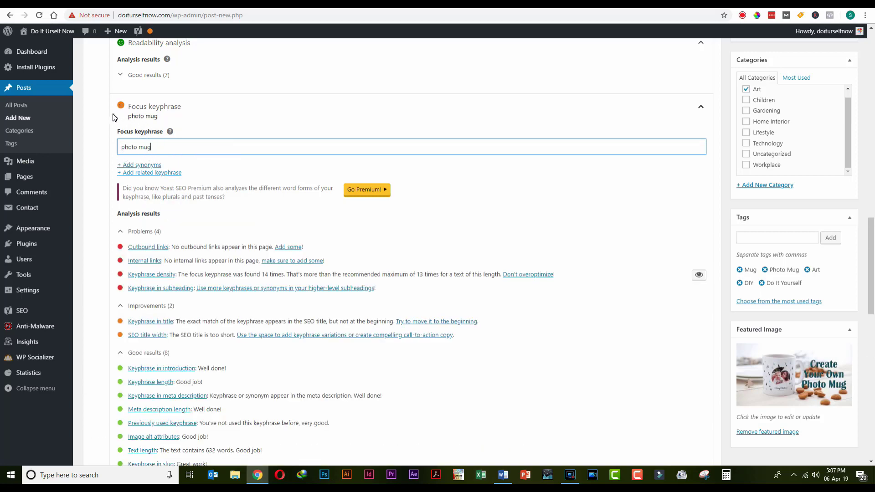
- Open the snippet editor and add the Separator and Site title variables after Title in the SEO title
{"action": "left_click_drag", "start_coordinate": [871, 245], "coordinate": [874, 281]}
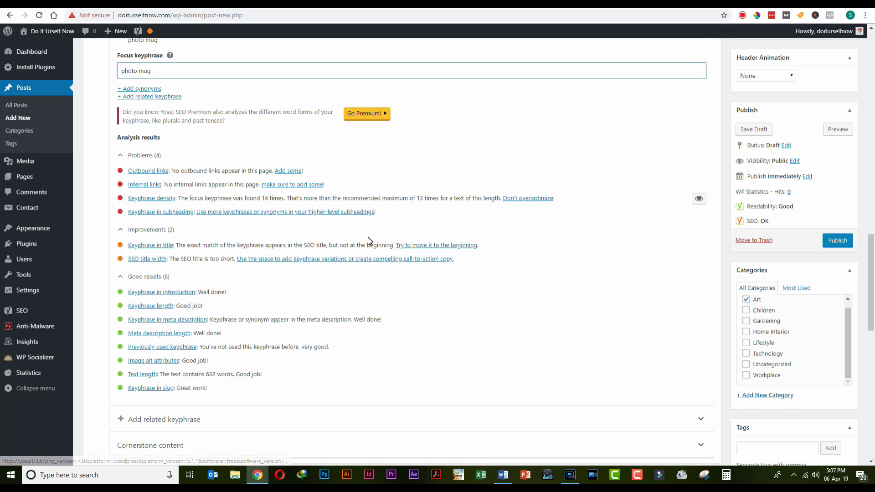
{"action": "scroll", "coordinate": [843, 228], "scroll_direction": "up", "scroll_amount": 4}
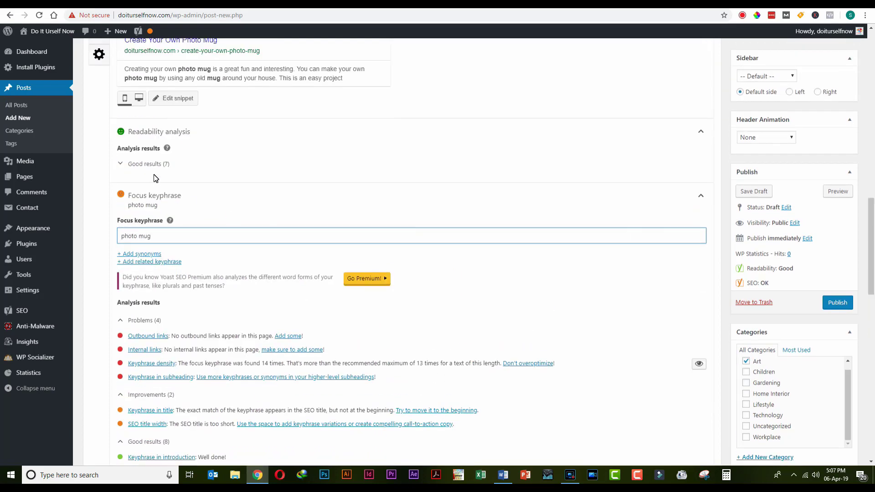
{"action": "left_click", "coordinate": [175, 101]}
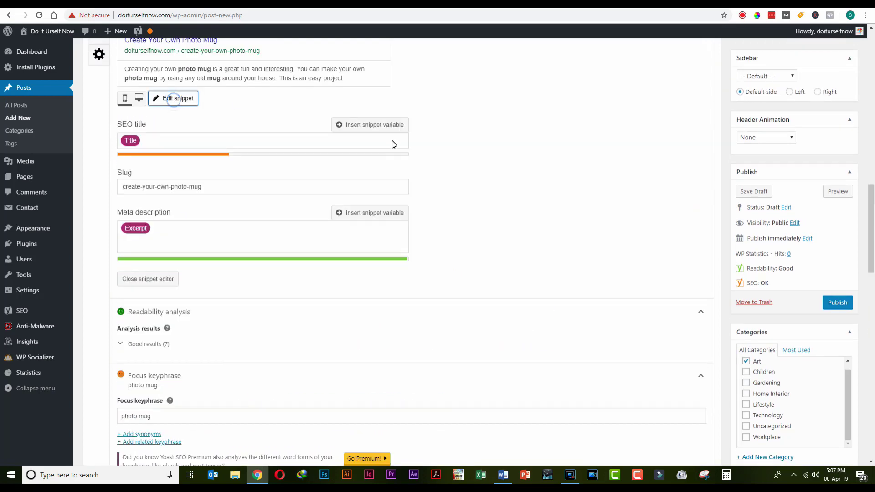
{"action": "left_click", "coordinate": [158, 142]}
{"action": "left_click", "coordinate": [365, 125]}
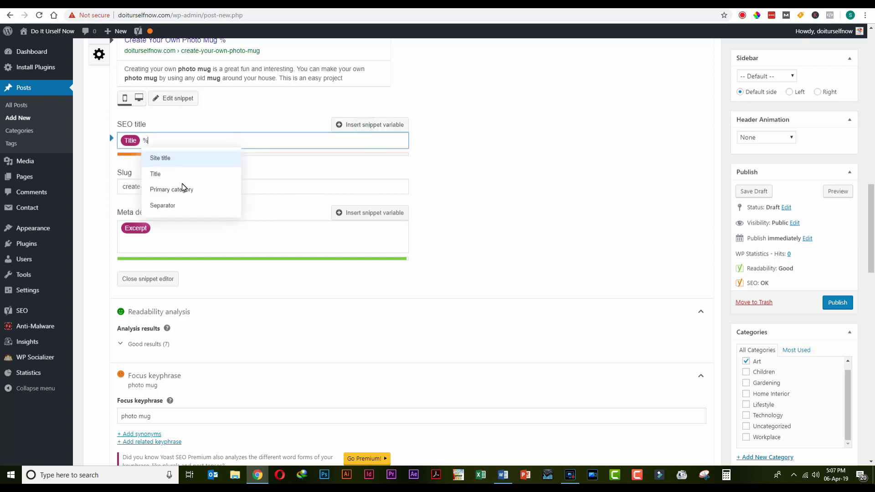
{"action": "left_click", "coordinate": [159, 205]}
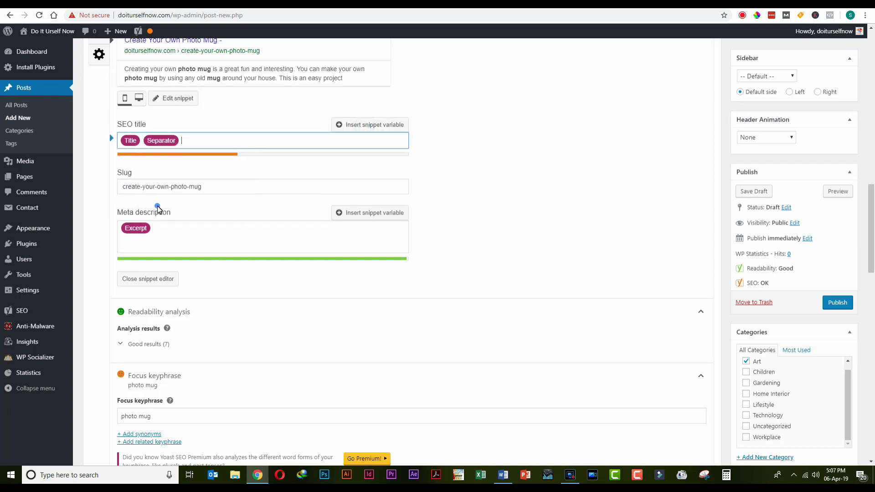
{"action": "left_click", "coordinate": [385, 124]}
{"action": "left_click", "coordinate": [203, 158]}
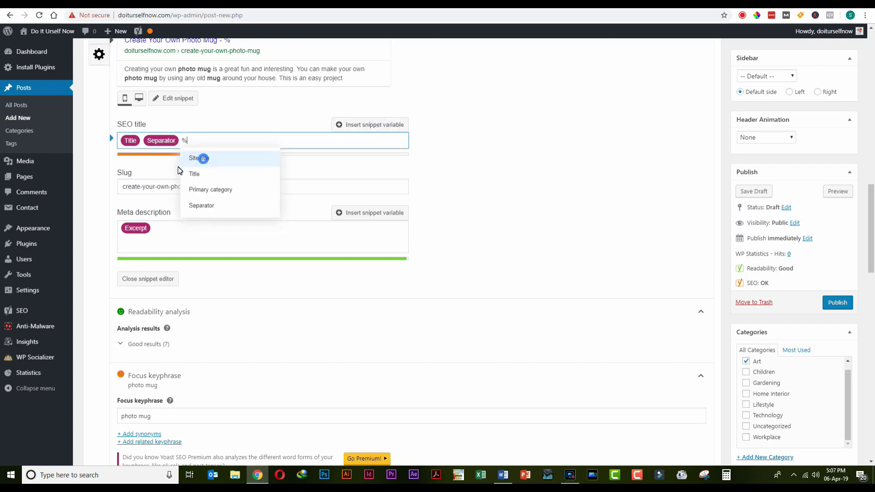
{"action": "left_click", "coordinate": [200, 158]}
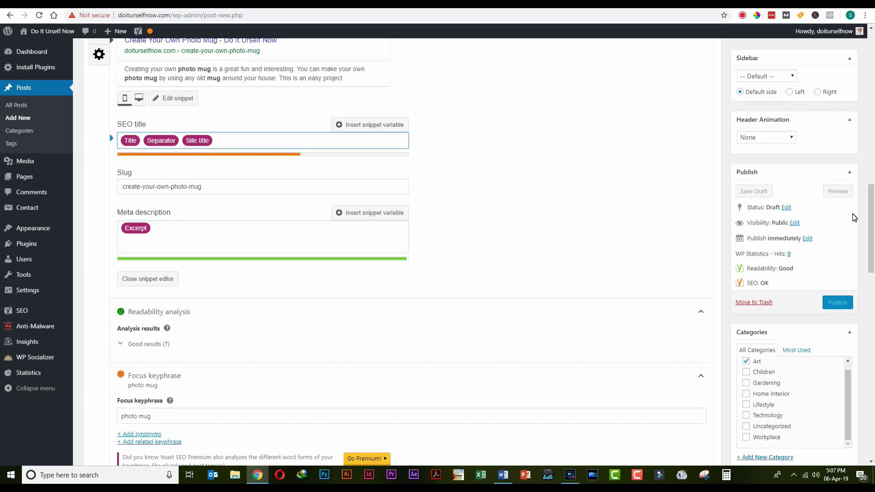
{"action": "scroll", "coordinate": [864, 219], "scroll_direction": "up", "scroll_amount": 3}
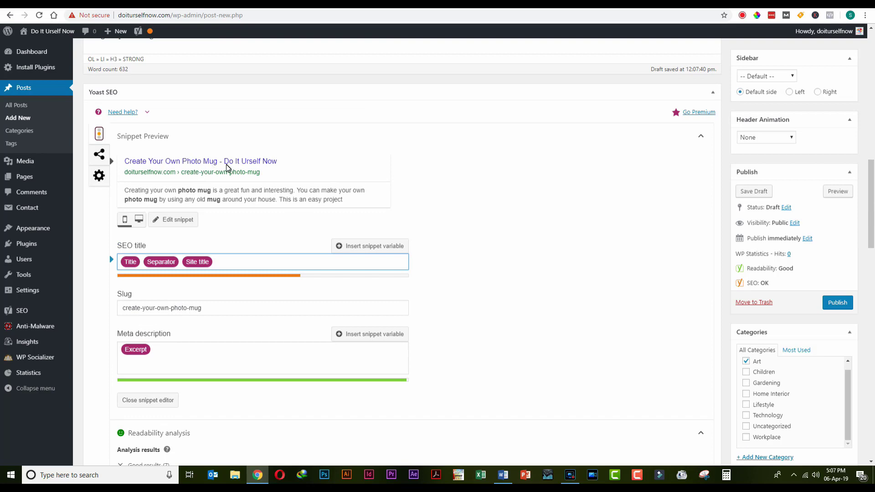
- Replace the meta description with "Creating a Photo Mug is always fun. You can paste the favourite photos of yourself and your friends and family members on a mug to customize it."
{"action": "scroll", "coordinate": [337, 132], "scroll_direction": "down", "scroll_amount": 4}
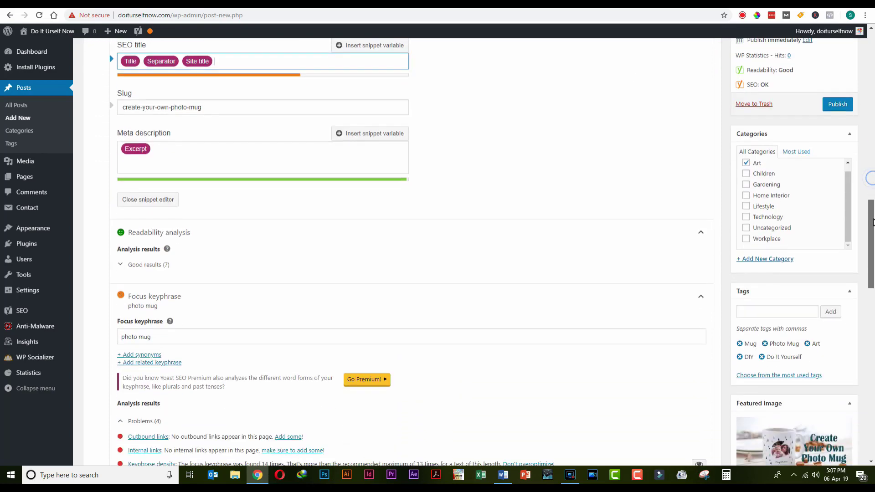
{"action": "left_click", "coordinate": [215, 155]}
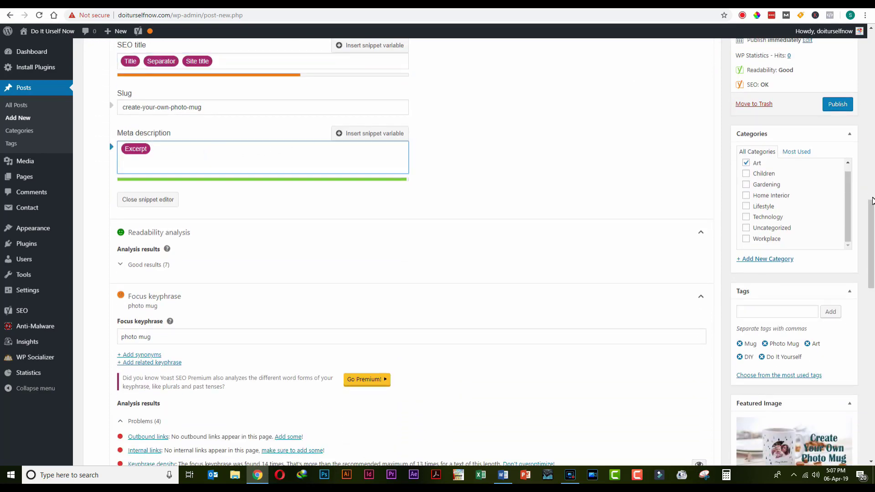
{"action": "scroll", "coordinate": [873, 202], "scroll_direction": "up", "scroll_amount": 1}
{"action": "scroll", "coordinate": [872, 203], "scroll_direction": "up", "scroll_amount": 3}
{"action": "scroll", "coordinate": [872, 185], "scroll_direction": "down", "scroll_amount": 1}
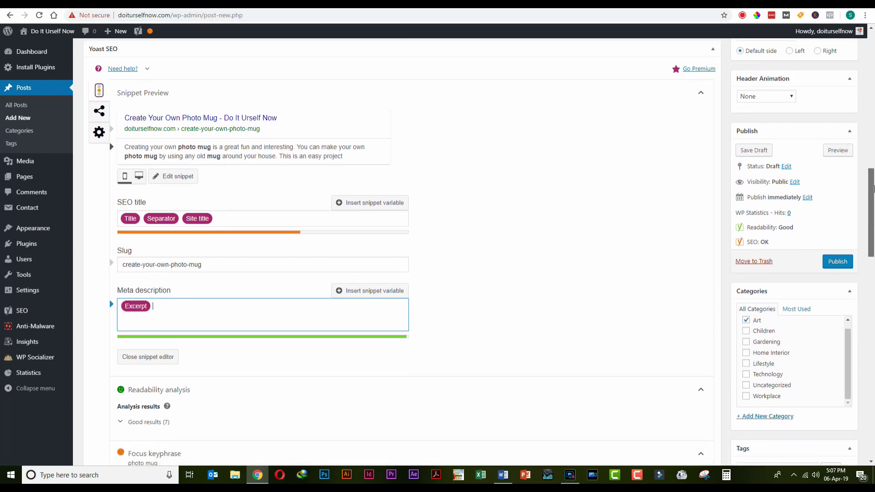
{"action": "left_click", "coordinate": [223, 314]}
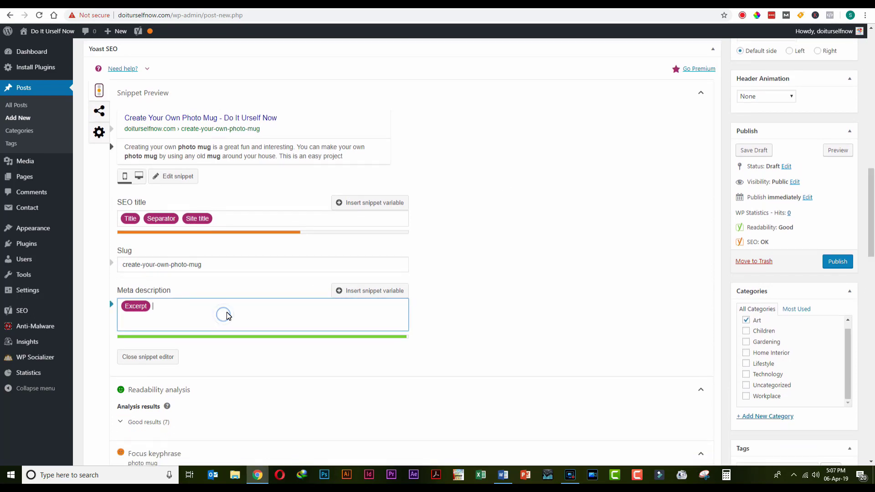
{"action": "type", "text": "C"}
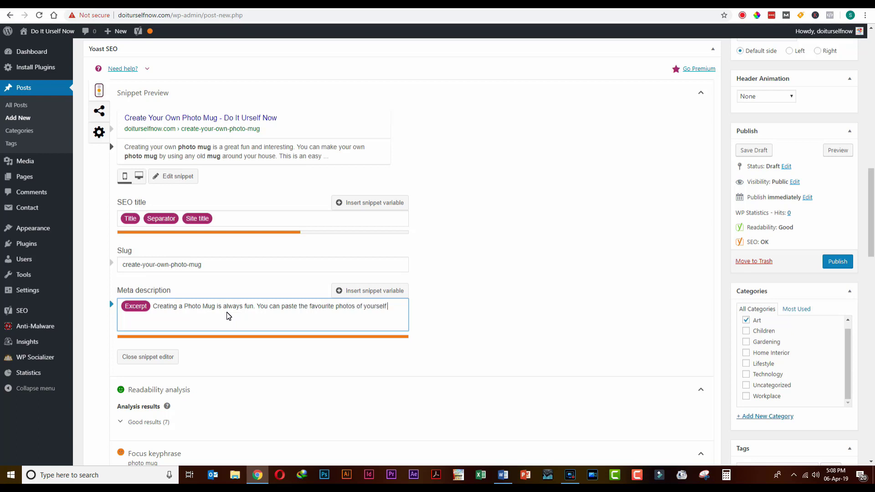
{"action": "type", "text": "your friends"}
{"action": "key", "text": "ctrl+a"}
{"action": "key", "text": "ctrl+v"}
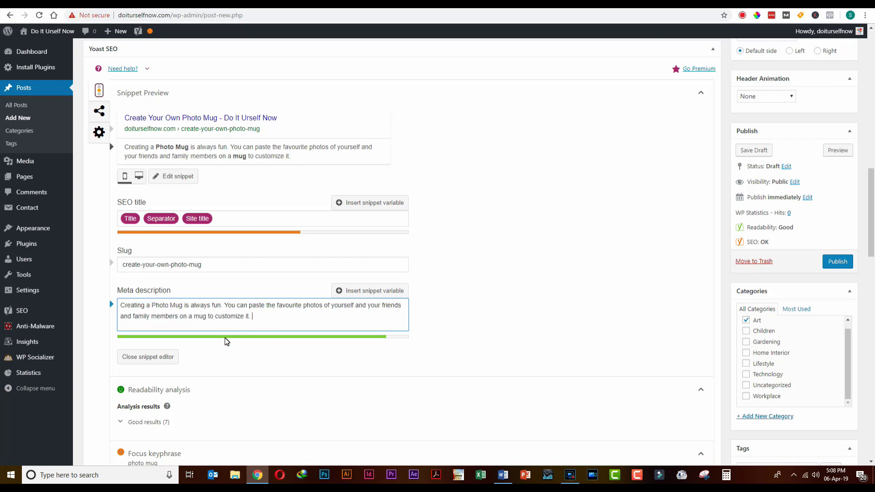
{"action": "left_click", "coordinate": [157, 357]}
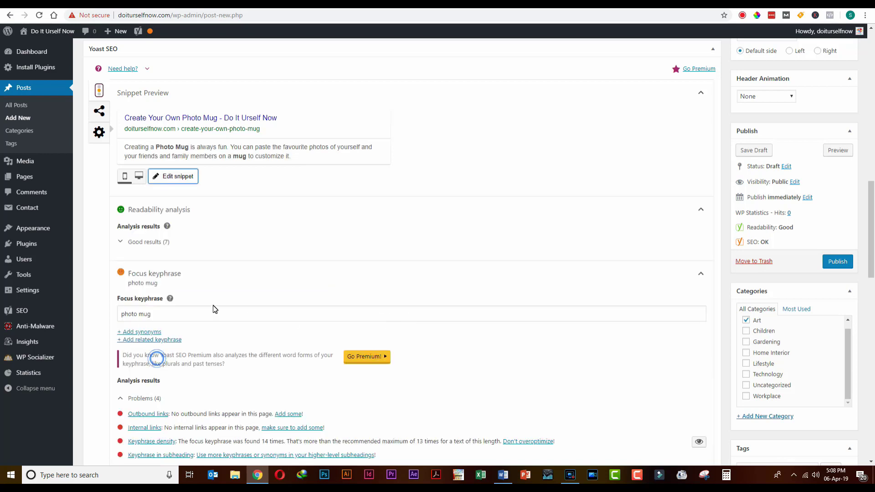
- Add an empty paragraph in the post between the "Choose a Photo:" text and the "Edit the Photo Size:" heading
{"action": "left_click_drag", "start_coordinate": [872, 242], "coordinate": [871, 272]}
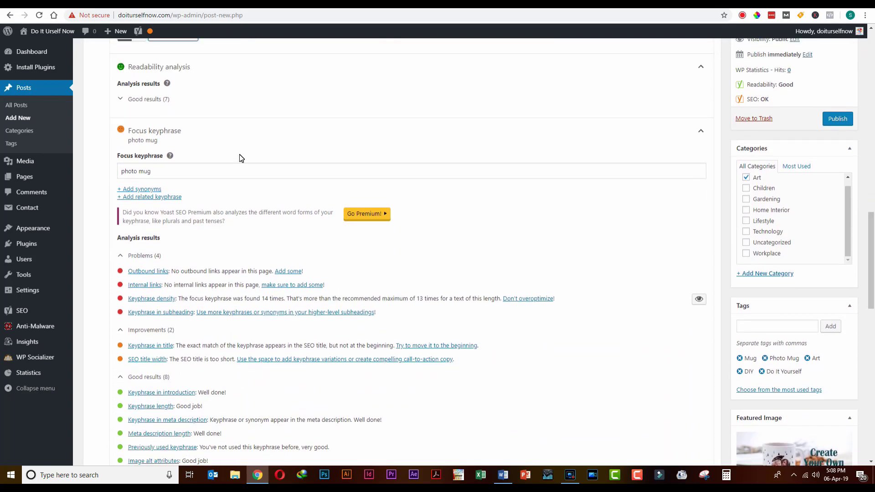
{"action": "scroll", "coordinate": [196, 183], "scroll_direction": "up", "scroll_amount": 15}
{"action": "left_click", "coordinate": [149, 203]}
{"action": "scroll", "coordinate": [137, 160], "scroll_direction": "down", "scroll_amount": 1}
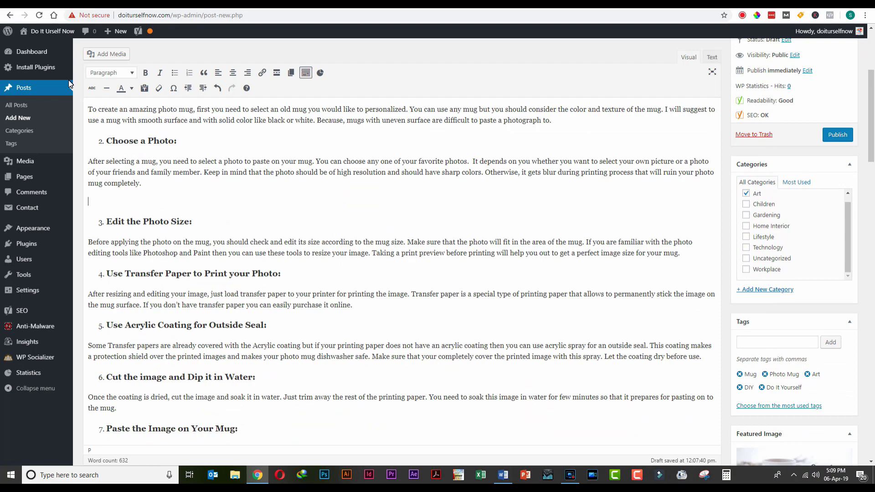
- Upload the image Sample4 from the Desktop through Add Media
{"action": "left_click", "coordinate": [103, 57]}
{"action": "left_click", "coordinate": [132, 69]}
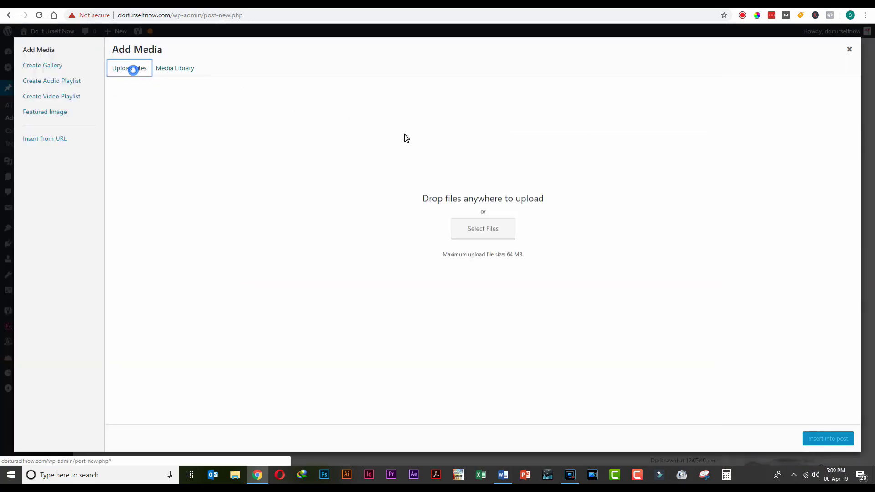
{"action": "left_click", "coordinate": [484, 232]}
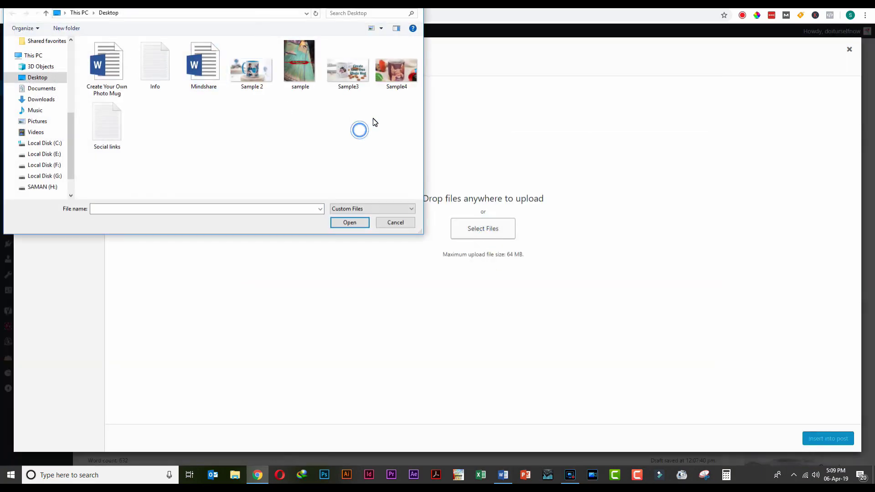
{"action": "left_click", "coordinate": [399, 78]}
{"action": "left_click", "coordinate": [349, 222]}
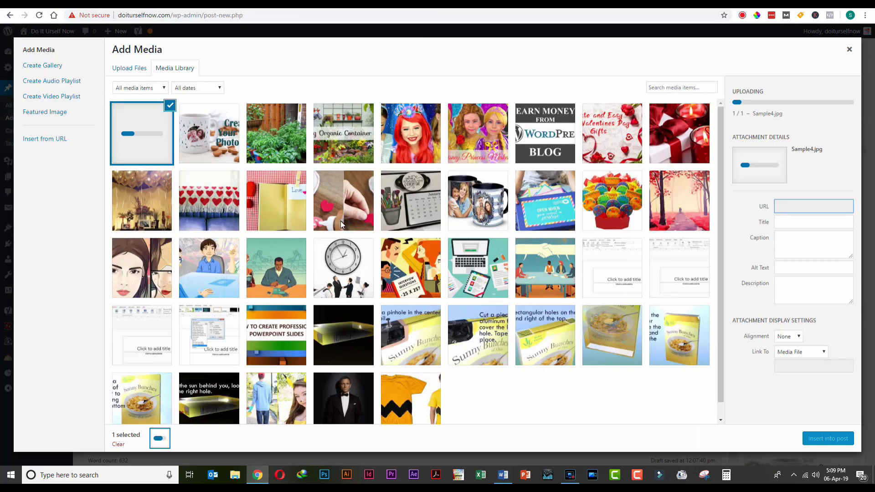
- Insert Sample4 into the post with the alt text "photo mug" and center-align it
{"action": "left_click", "coordinate": [797, 271]}
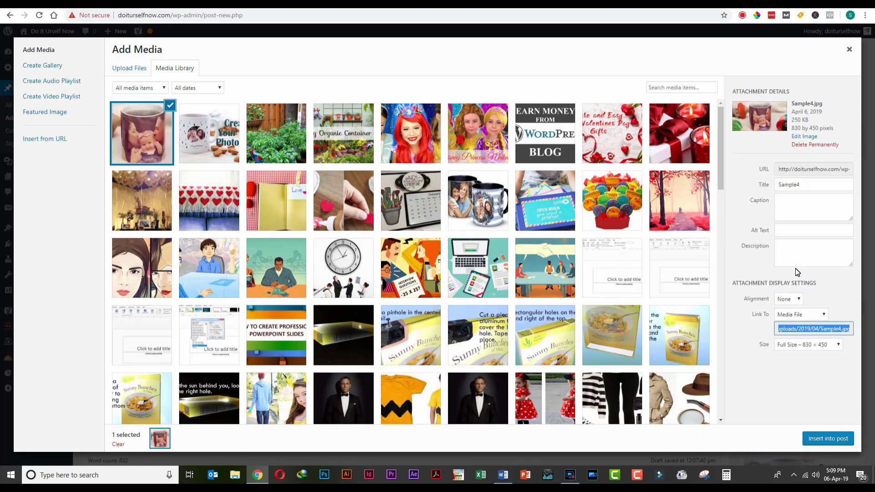
{"action": "left_click", "coordinate": [798, 230]}
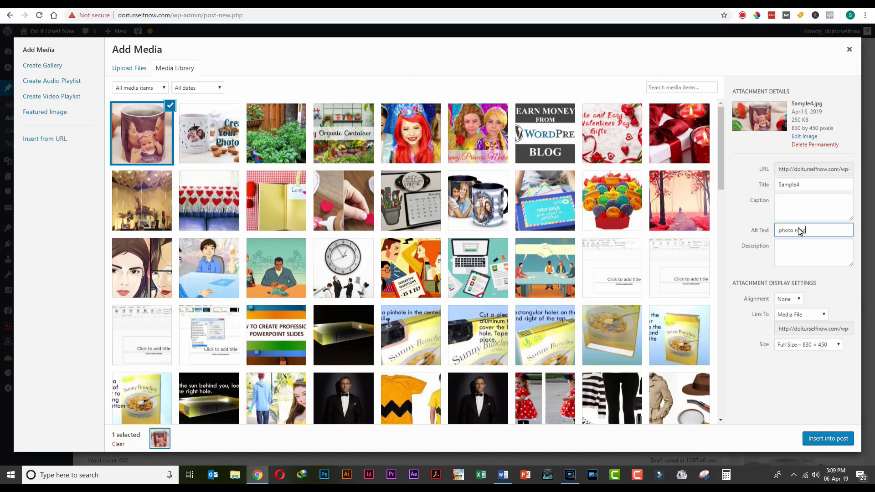
{"action": "left_click", "coordinate": [844, 440]}
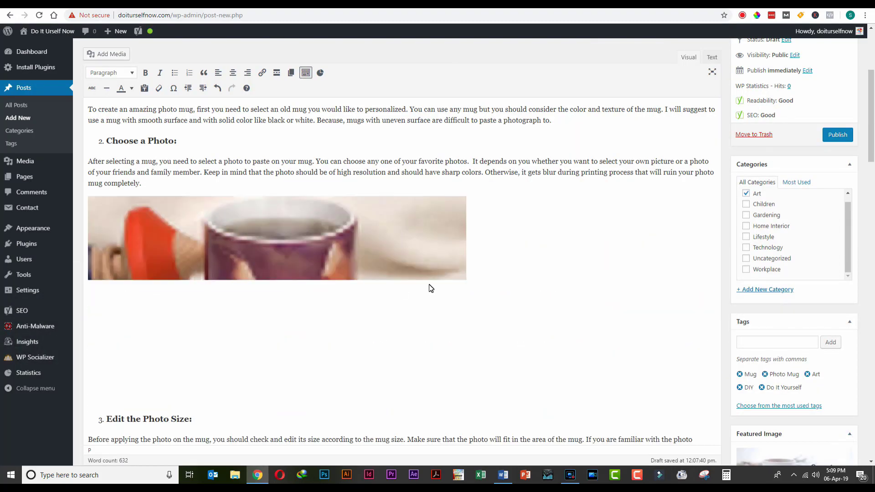
{"action": "left_click", "coordinate": [296, 267]}
{"action": "left_click", "coordinate": [254, 182]}
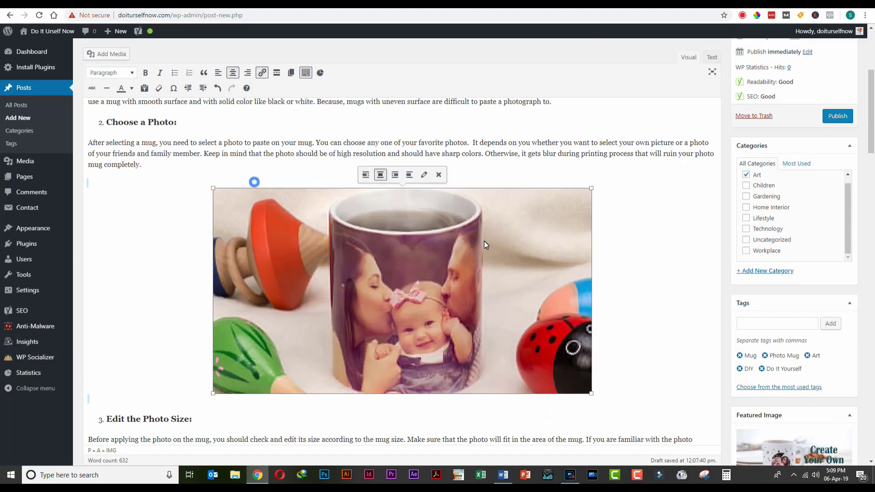
- Add an empty paragraph between the "Use Acrylic Coating for Outside Seal:" text and the "Cut the image and Dip it in Water:" heading
{"action": "left_click", "coordinate": [873, 172]}
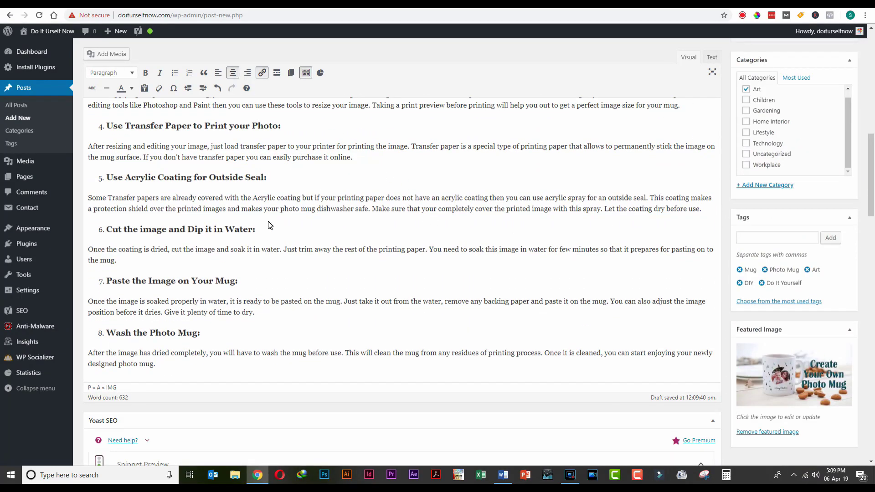
{"action": "left_click", "coordinate": [715, 214]}
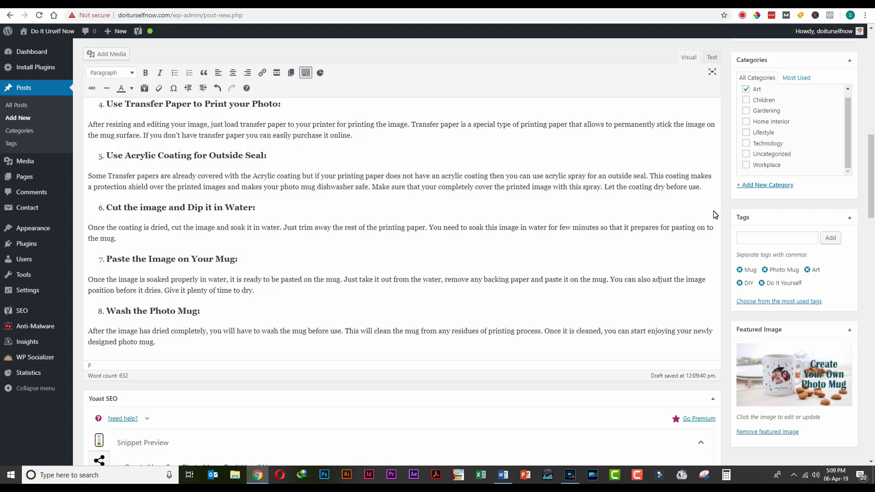
{"action": "key", "text": "Return"}
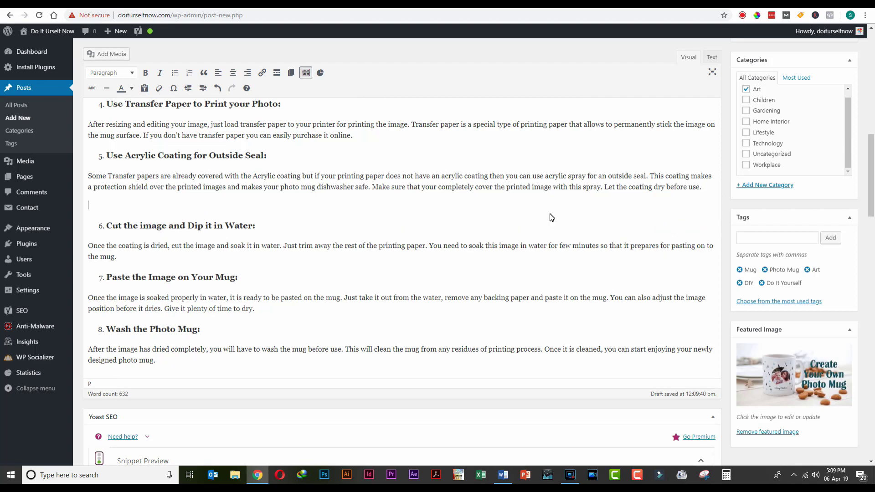
- Upload the image Sample 2 from the Desktop through Add Media
{"action": "left_click", "coordinate": [117, 55]}
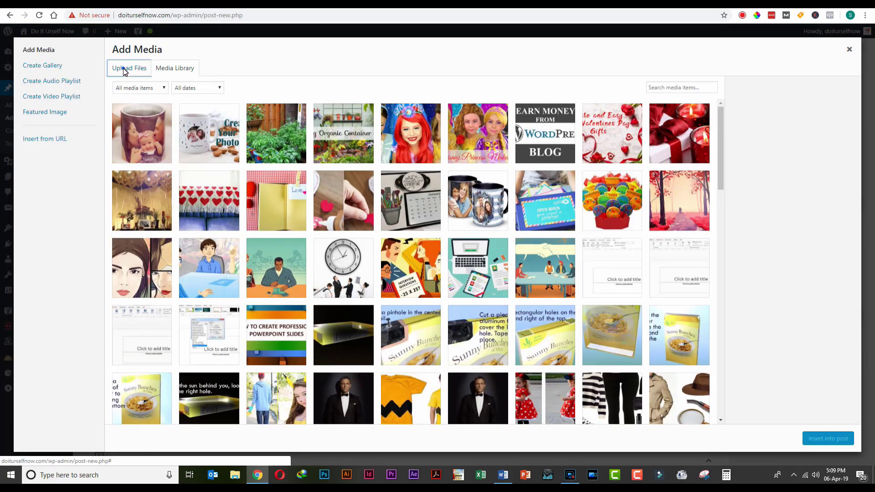
{"action": "left_click", "coordinate": [126, 68]}
{"action": "left_click", "coordinate": [488, 228]}
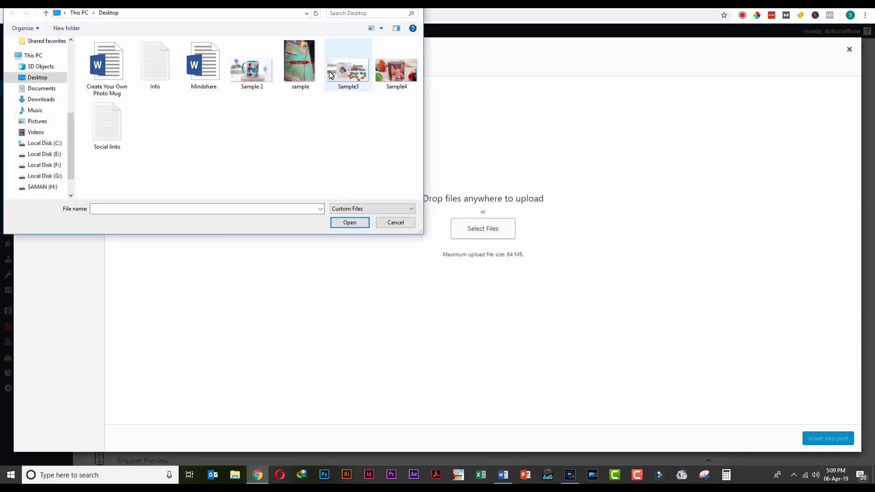
{"action": "left_click", "coordinate": [247, 75]}
{"action": "left_click", "coordinate": [349, 222]}
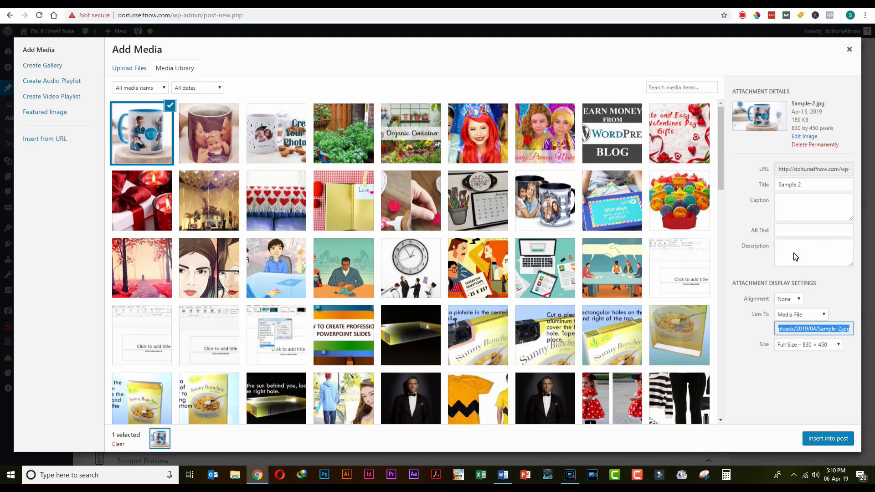
- Insert Sample 2 into the post with the alt text "photo mug" and center-align it
{"action": "left_click", "coordinate": [793, 231]}
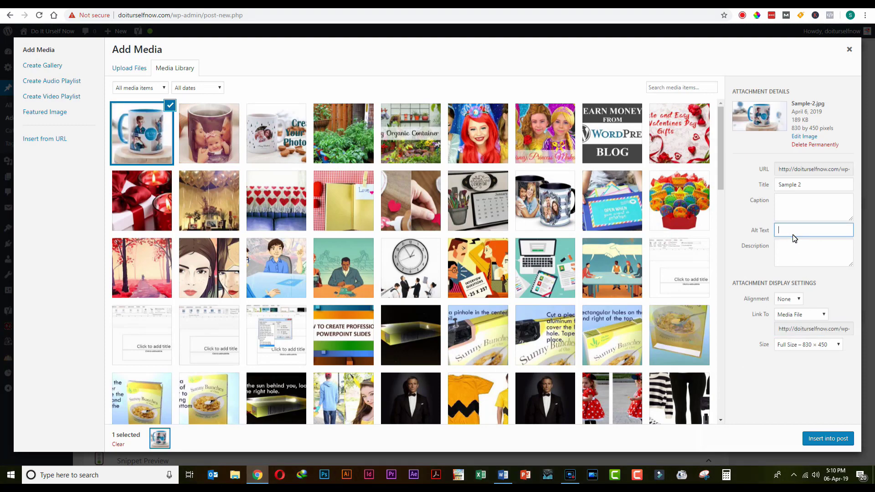
{"action": "type", "text": "photo mug"}
{"action": "left_click", "coordinate": [821, 439]}
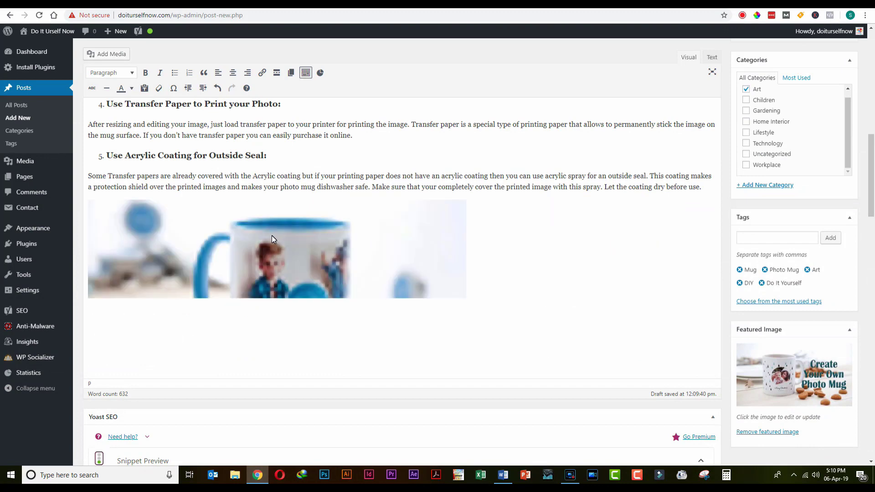
{"action": "left_click", "coordinate": [276, 257]}
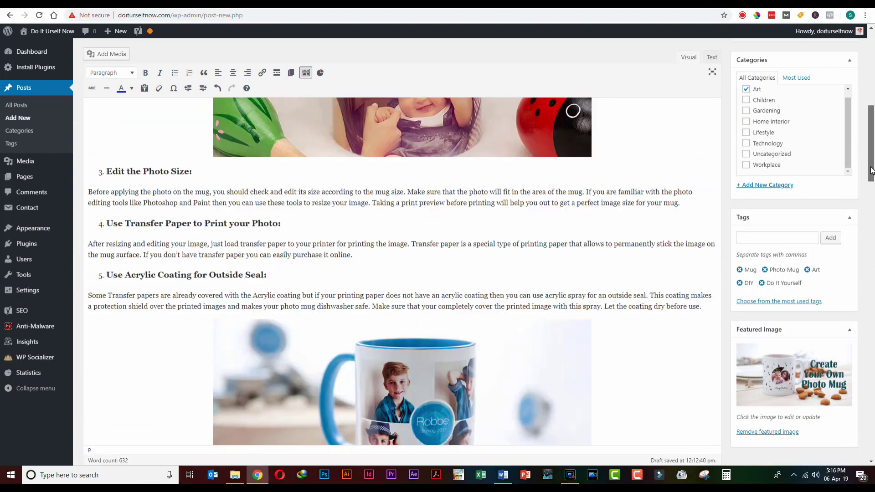
- Link "Acrylic Coating" in the fifth heading to the Krylon K01305 Gallery Series product on Amazon
{"action": "scroll", "coordinate": [870, 173], "scroll_direction": "down", "scroll_amount": 1}
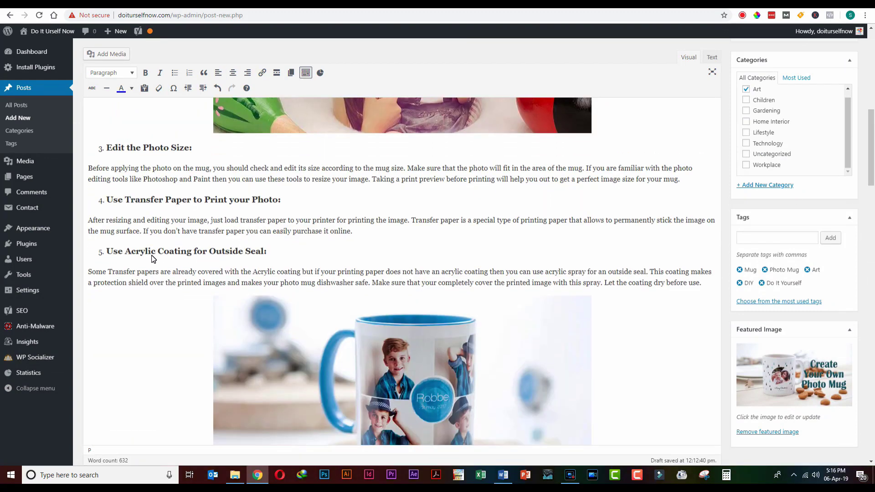
{"action": "left_click_drag", "start_coordinate": [127, 251], "coordinate": [190, 252]}
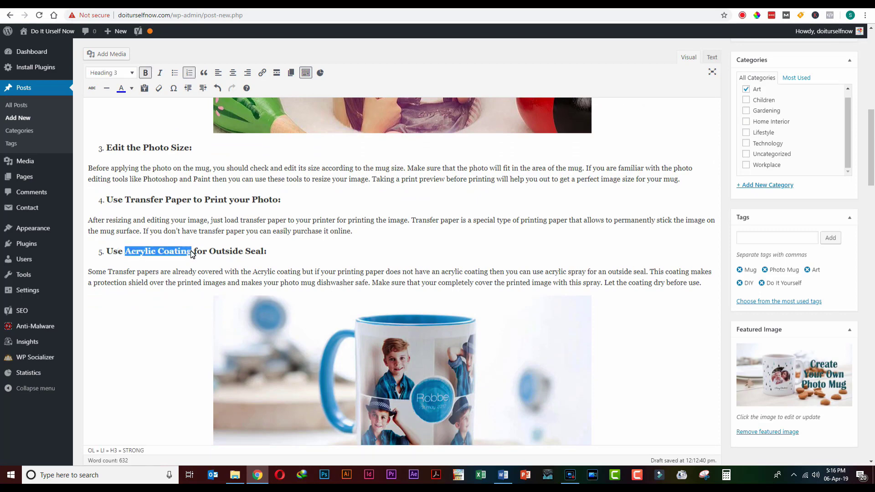
{"action": "left_click", "coordinate": [170, 267]}
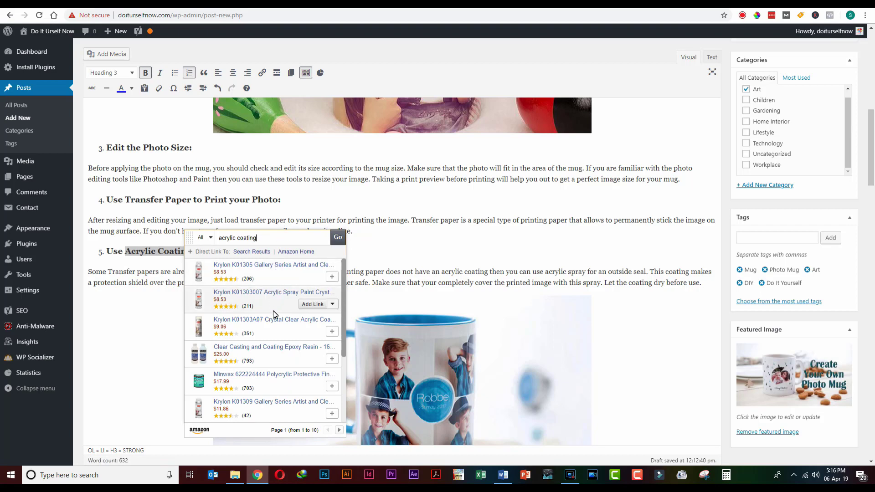
{"action": "mouse_move", "coordinate": [330, 279]}
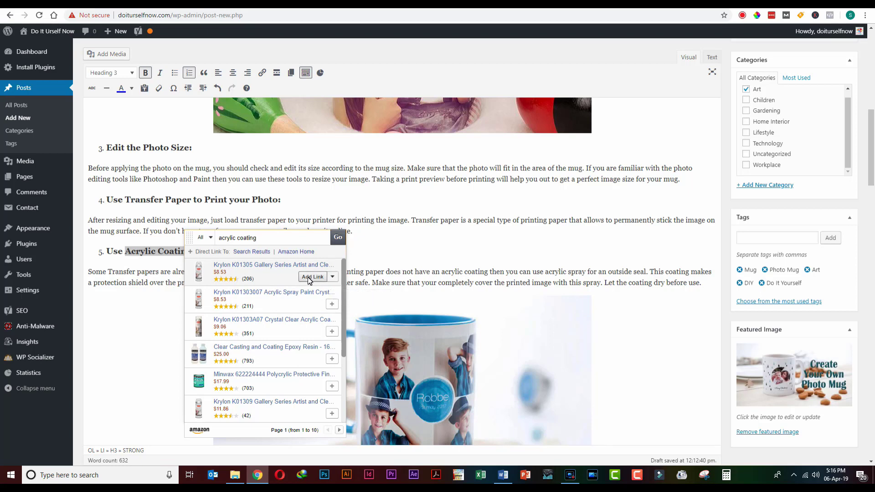
{"action": "left_click", "coordinate": [312, 276]}
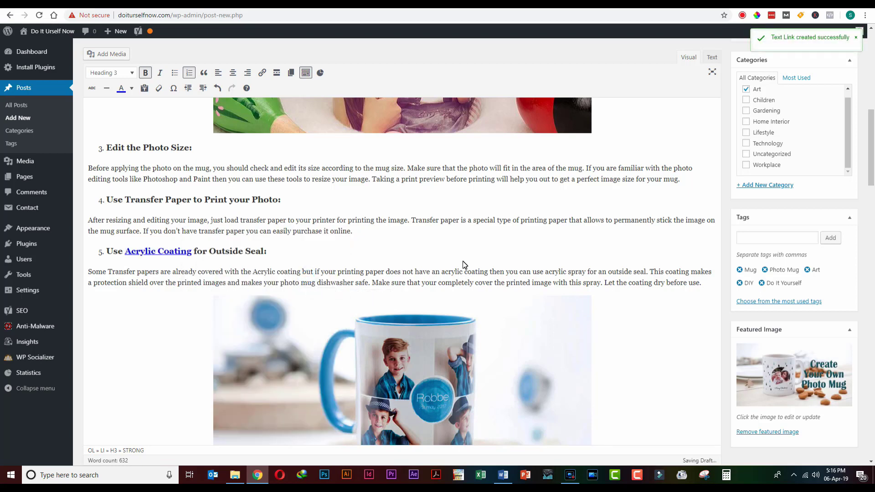
- Review the Yoast readability and focus keyphrase analysis results along with the post's title and content
{"action": "left_click_drag", "start_coordinate": [870, 171], "coordinate": [871, 288]}
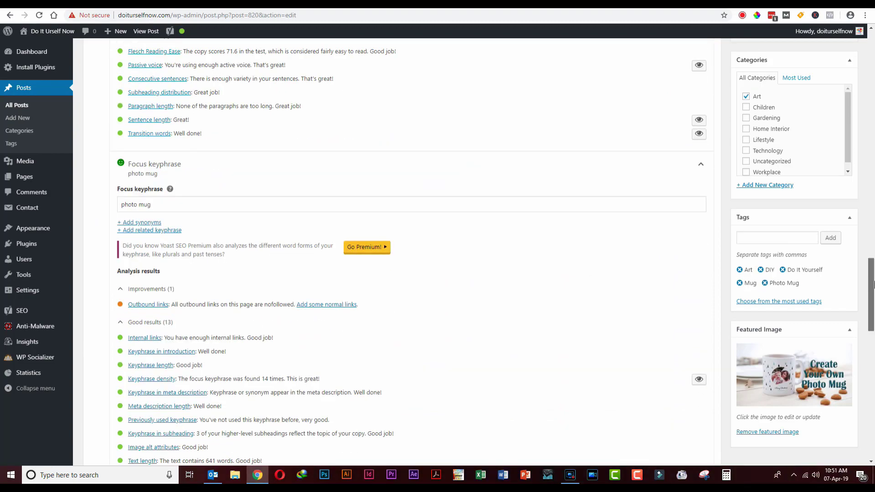
{"action": "scroll", "coordinate": [279, 331], "scroll_direction": "up", "scroll_amount": 3}
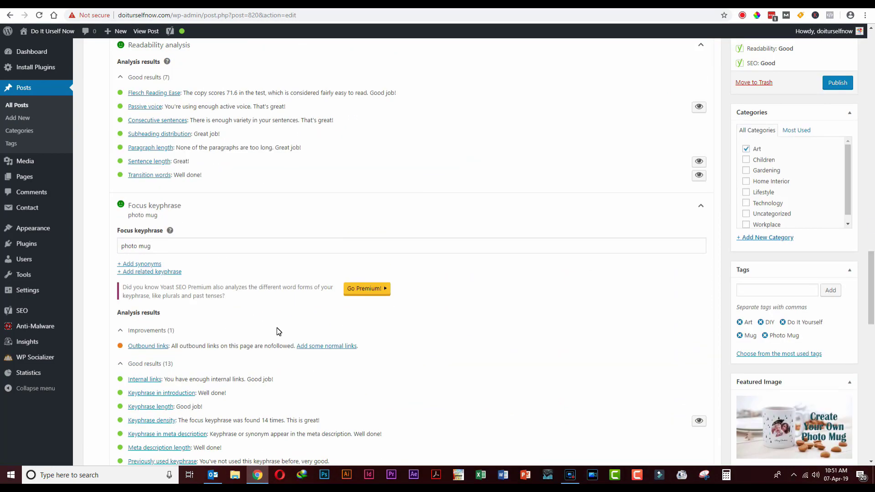
{"action": "left_click", "coordinate": [397, 352]}
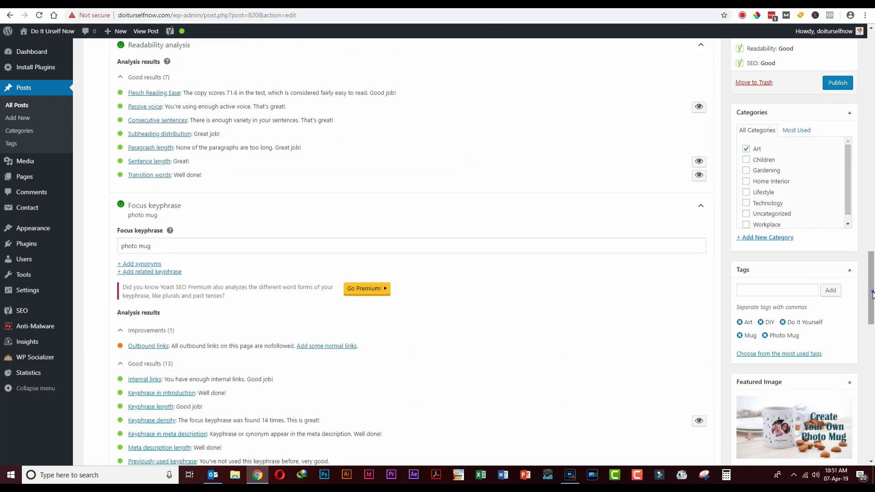
{"action": "left_click_drag", "start_coordinate": [871, 293], "coordinate": [870, 51]}
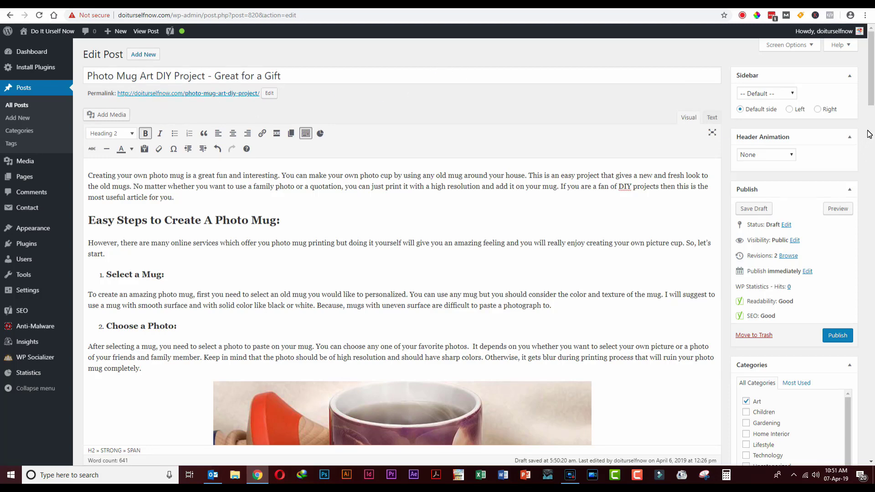
{"action": "left_click_drag", "start_coordinate": [870, 103], "coordinate": [872, 299]}
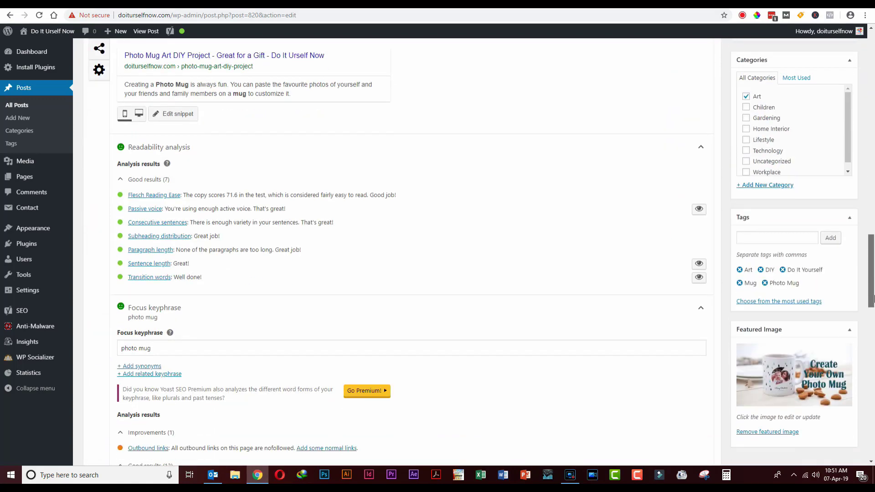
{"action": "scroll", "coordinate": [154, 211], "scroll_direction": "down", "scroll_amount": 5}
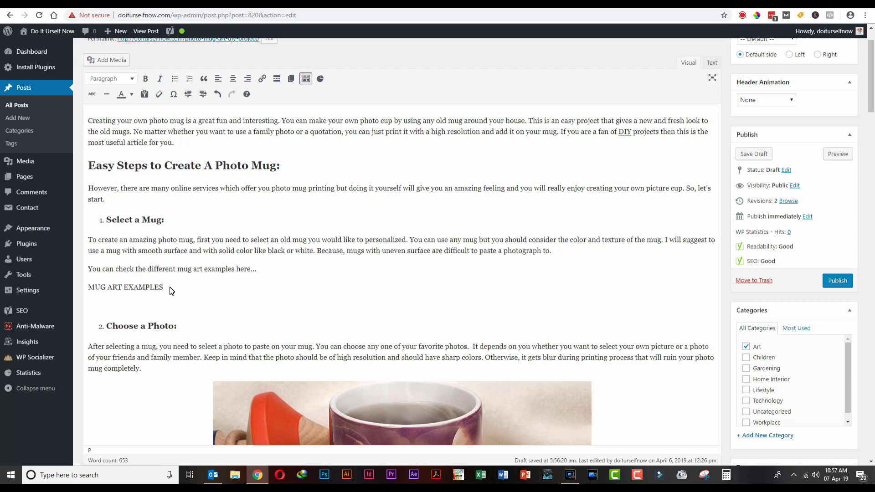
{"action": "key", "text": "Down"}
{"action": "key", "text": "BackSpace"}
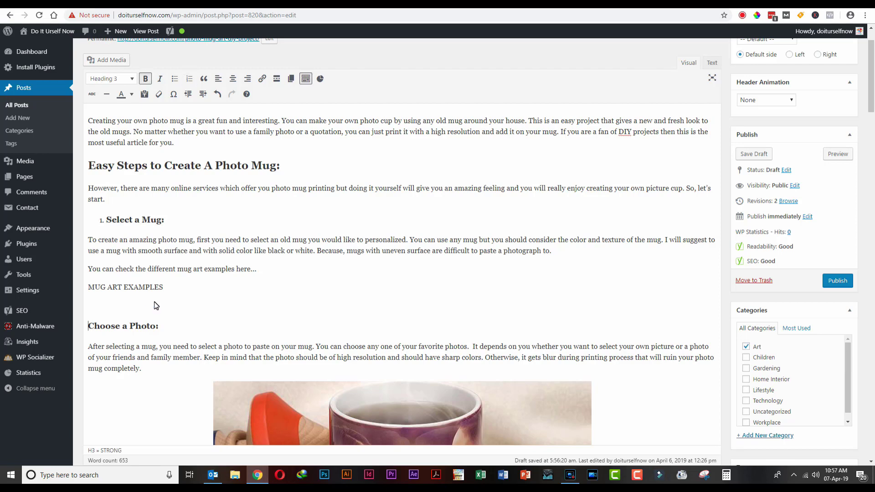
{"action": "key", "text": "ctrl+z"}
{"action": "key", "text": "ctrl+z"}
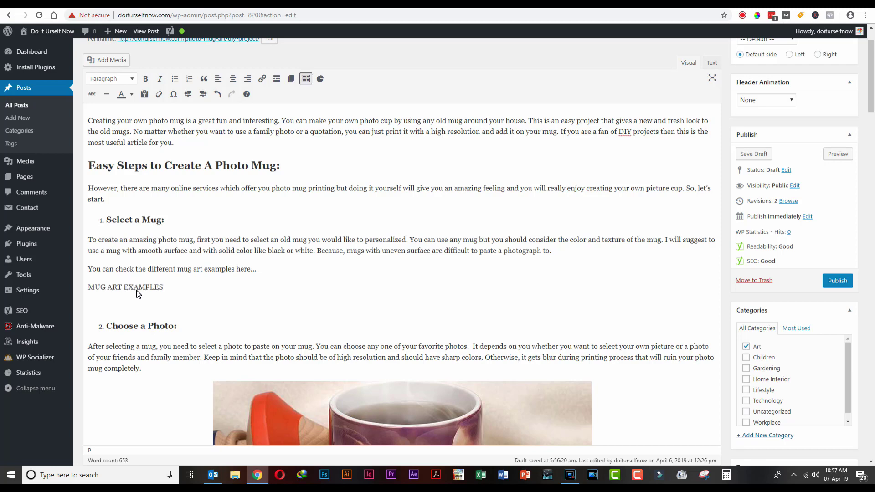
{"action": "left_click_drag", "start_coordinate": [164, 288], "coordinate": [88, 287]}
{"action": "left_click", "coordinate": [132, 95]}
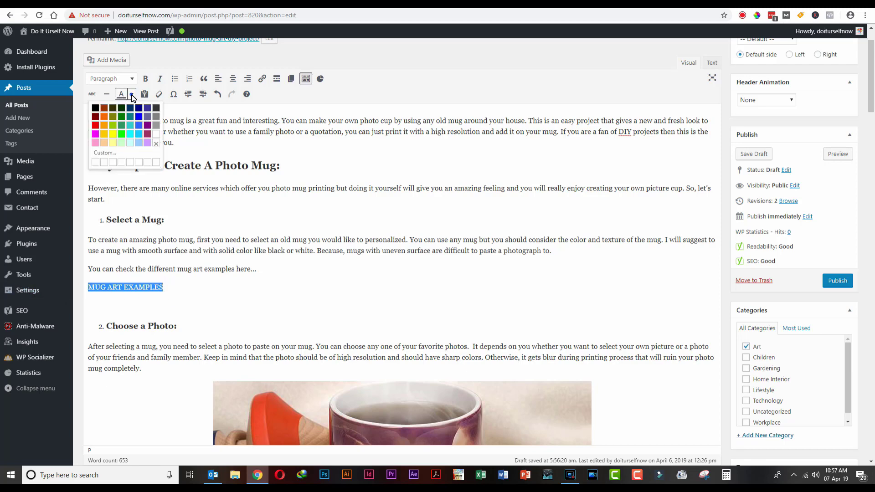
{"action": "left_click", "coordinate": [136, 120]}
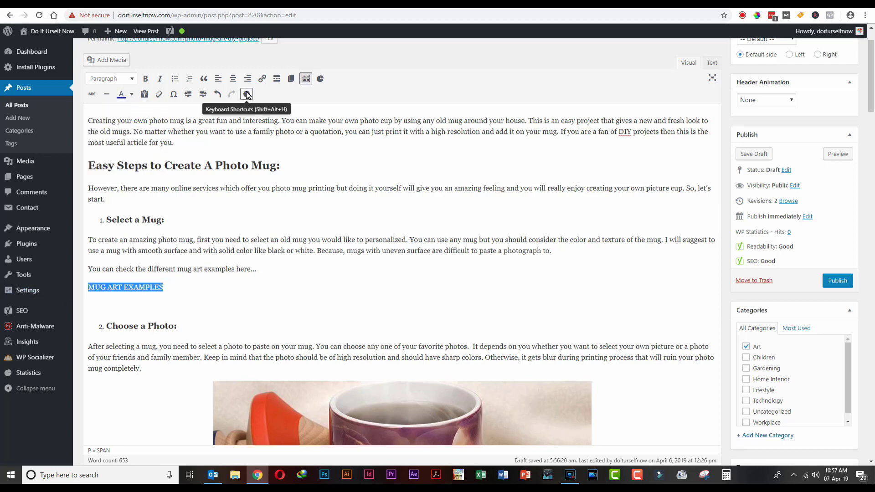
{"action": "left_click", "coordinate": [263, 79]}
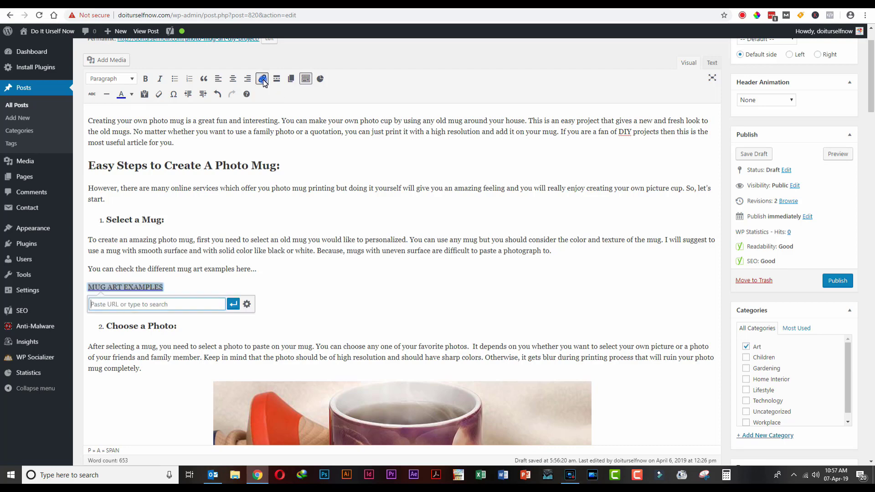
{"action": "right_click", "coordinate": [150, 305]}
{"action": "left_click", "coordinate": [177, 373]}
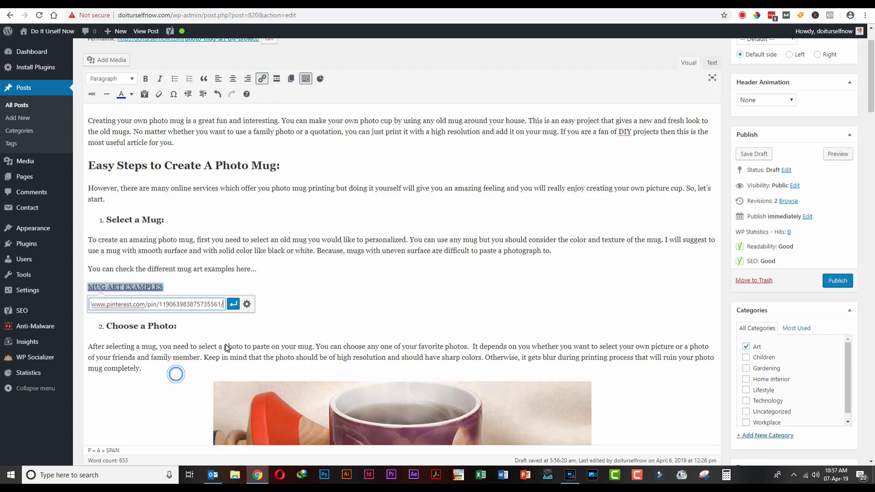
{"action": "left_click", "coordinate": [233, 310]}
{"action": "left_click", "coordinate": [315, 319]}
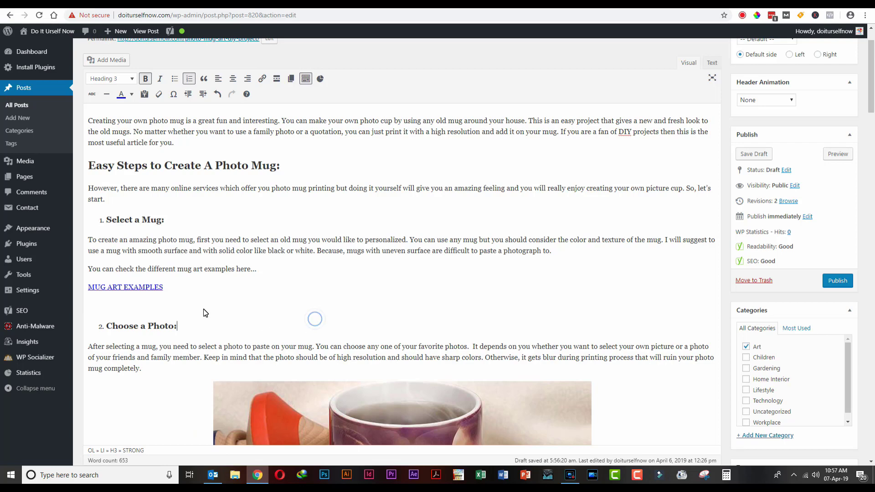
- Make the "MUG ART EXAMPLES" link bold
{"action": "left_click_drag", "start_coordinate": [174, 287], "coordinate": [84, 286]}
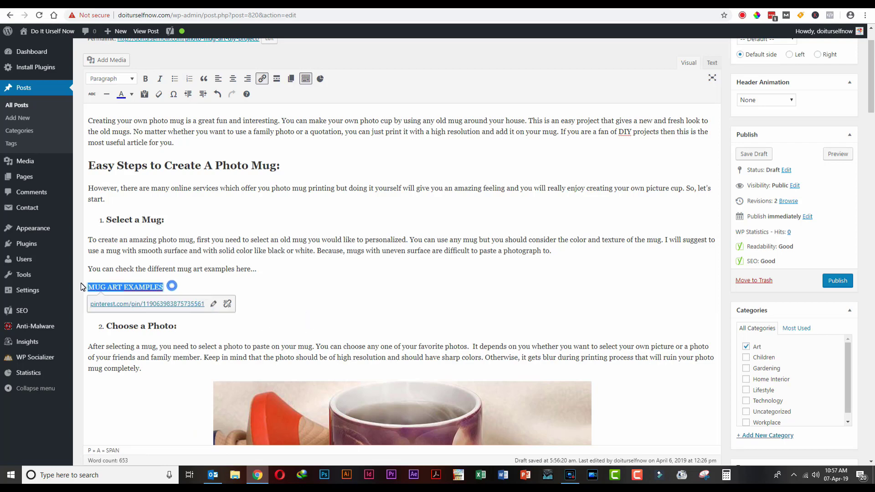
{"action": "left_click", "coordinate": [146, 79]}
{"action": "left_click", "coordinate": [268, 262]}
{"action": "left_click", "coordinate": [126, 306]}
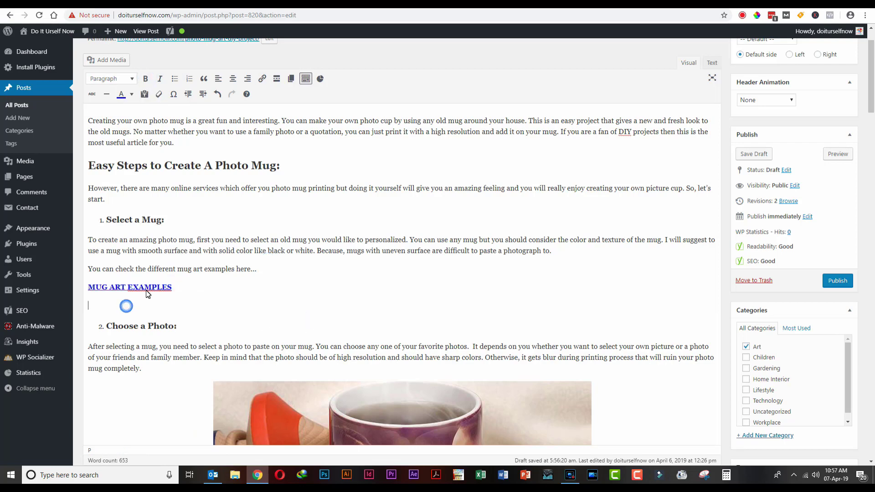
{"action": "key", "text": "Down"}
{"action": "right_click", "coordinate": [151, 289]}
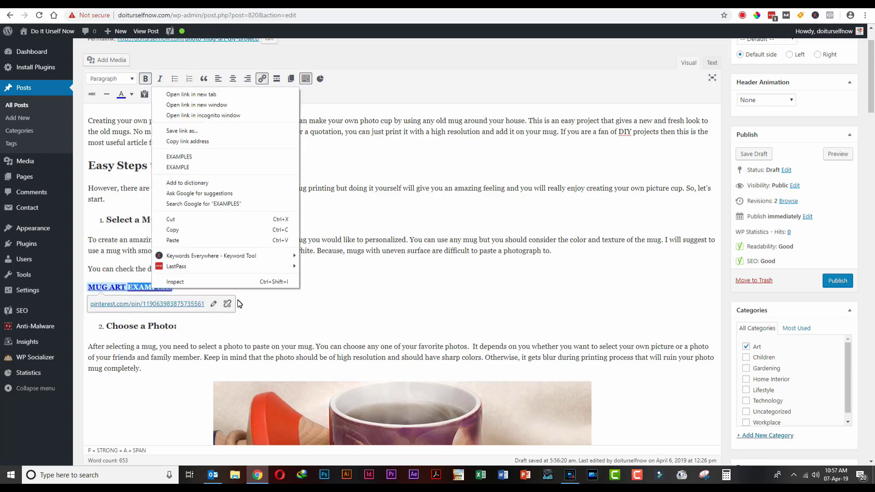
{"action": "left_click", "coordinate": [279, 313]}
{"action": "double_click", "coordinate": [153, 285]}
{"action": "right_click", "coordinate": [154, 287]}
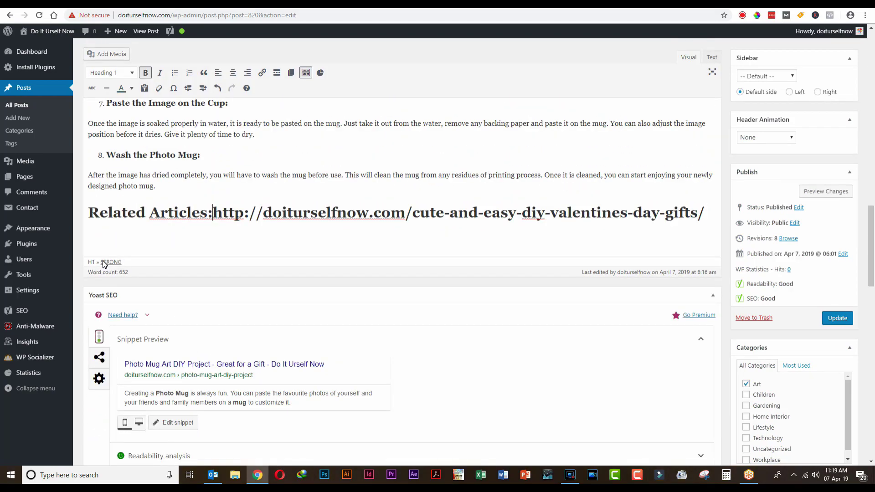
- Insert blank lines between the "Related Articles:" heading and the Valentine's Day gifts URL that follows it
{"action": "key", "text": "Return"}
{"action": "key", "text": "Return"}
{"action": "key", "text": "Return"}
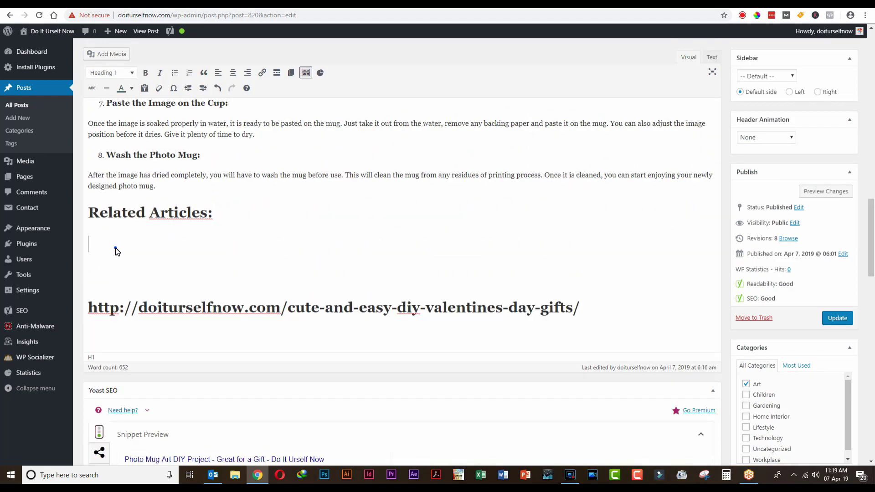
{"action": "type", "text": "http://doiturselfnow.com/diy-artistic-photo-plates/"}
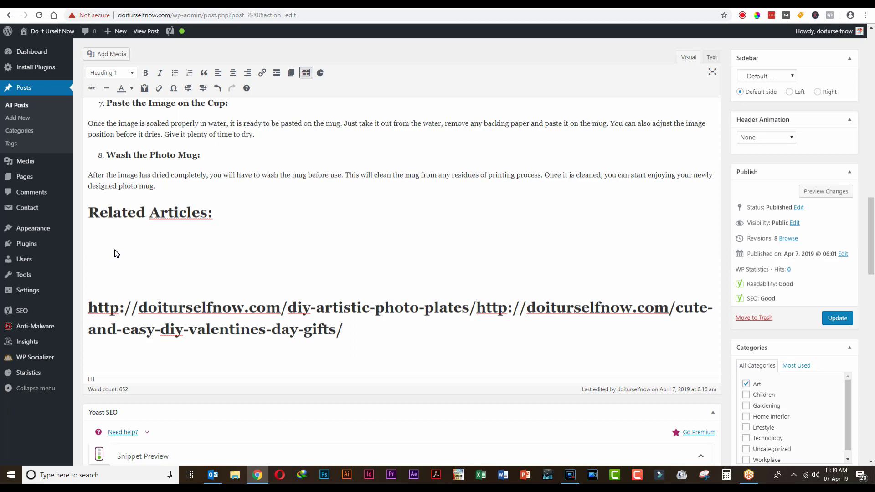
{"action": "key", "text": "ctrl+z"}
{"action": "left_click", "coordinate": [224, 215]}
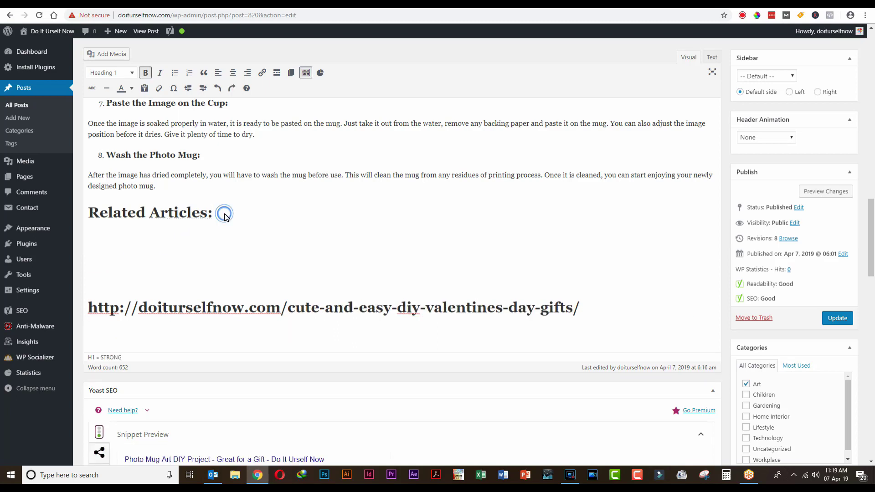
{"action": "key", "text": "Return"}
{"action": "type", "text": "http://doiturselfnow.com/diy-artistic-photo-plates/"}
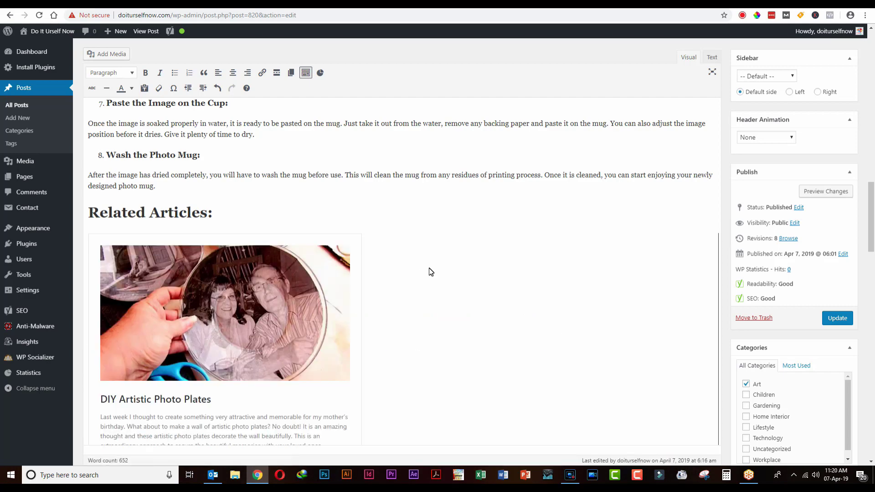
{"action": "left_click", "coordinate": [415, 236]}
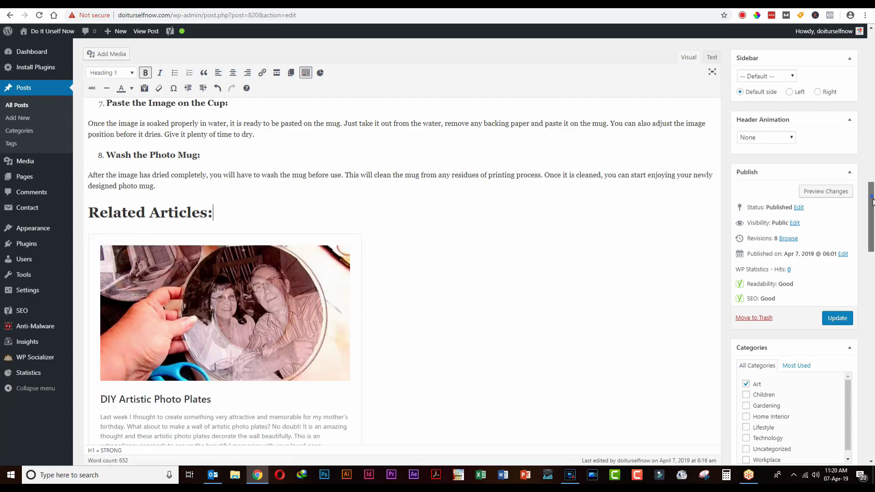
{"action": "left_click_drag", "start_coordinate": [872, 203], "coordinate": [872, 250]}
{"action": "left_click", "coordinate": [439, 286]}
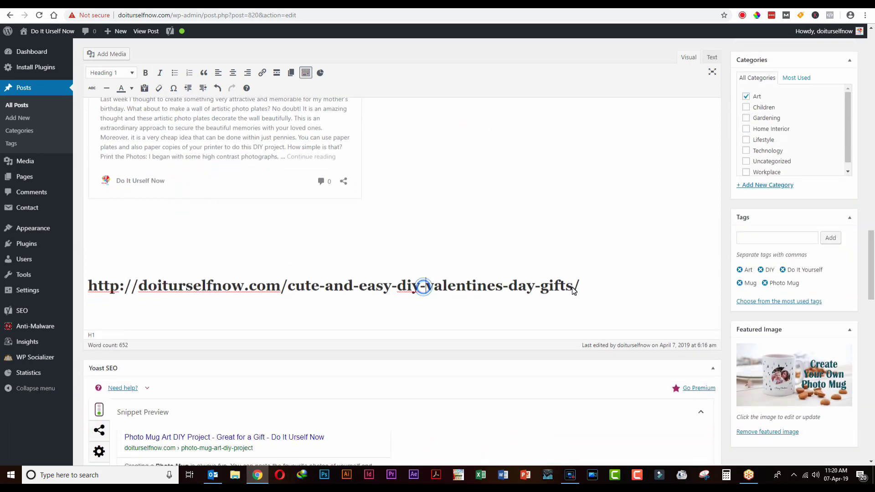
{"action": "left_click_drag", "start_coordinate": [581, 286], "coordinate": [56, 286]}
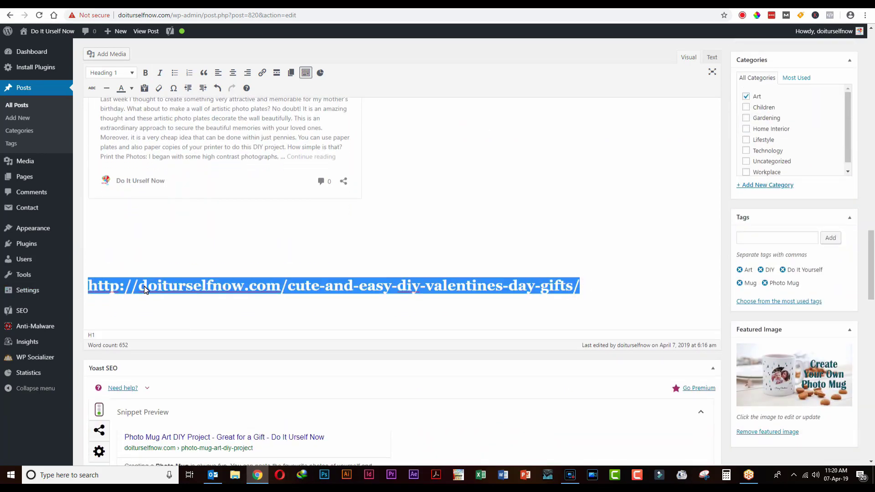
{"action": "key", "text": "BackSpace"}
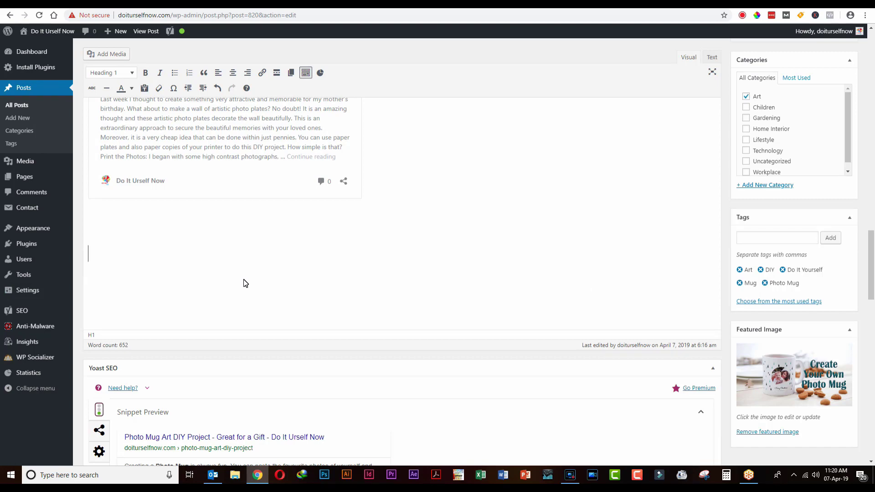
{"action": "key", "text": "BackSpace"}
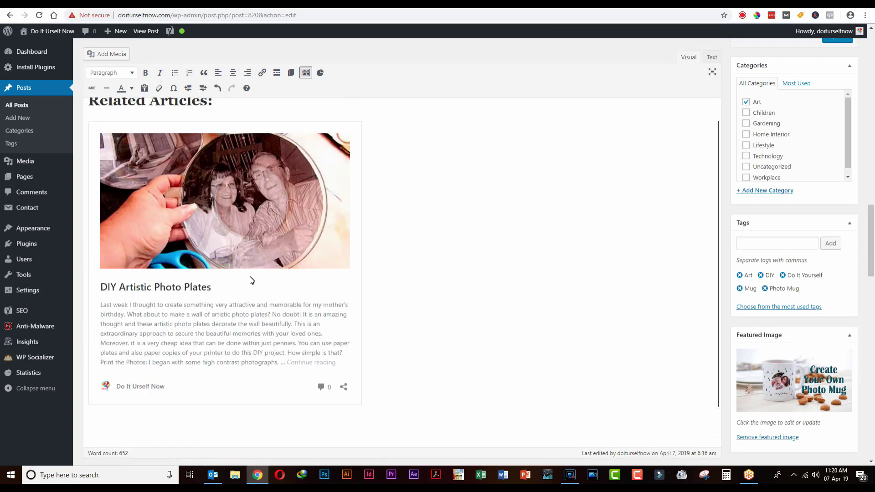
{"action": "key", "text": "Return"}
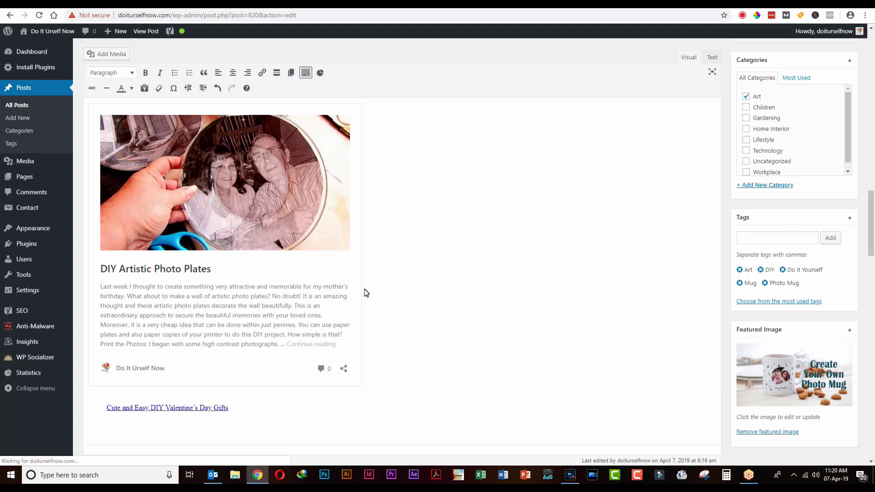
- Update the published photo mug post to save the related article embeds
{"action": "left_click_drag", "start_coordinate": [871, 196], "coordinate": [872, 257]}
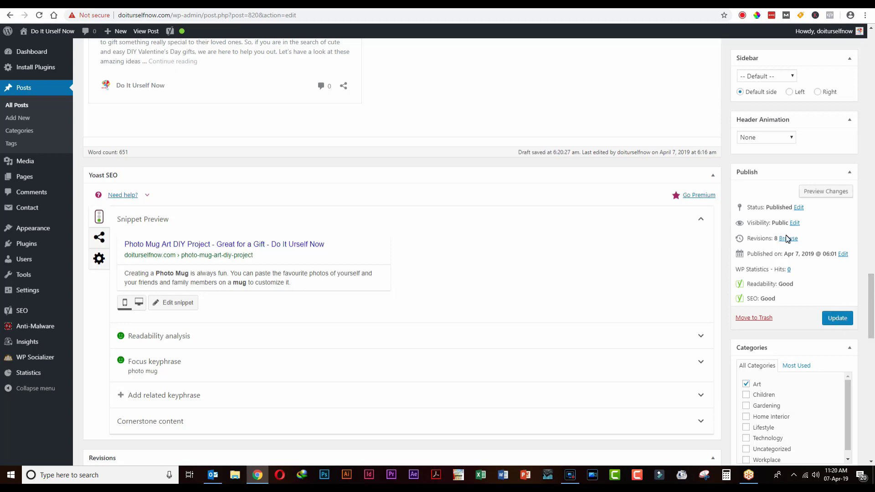
{"action": "left_click_drag", "start_coordinate": [871, 294], "coordinate": [845, 64]}
{"action": "left_click", "coordinate": [840, 318]}
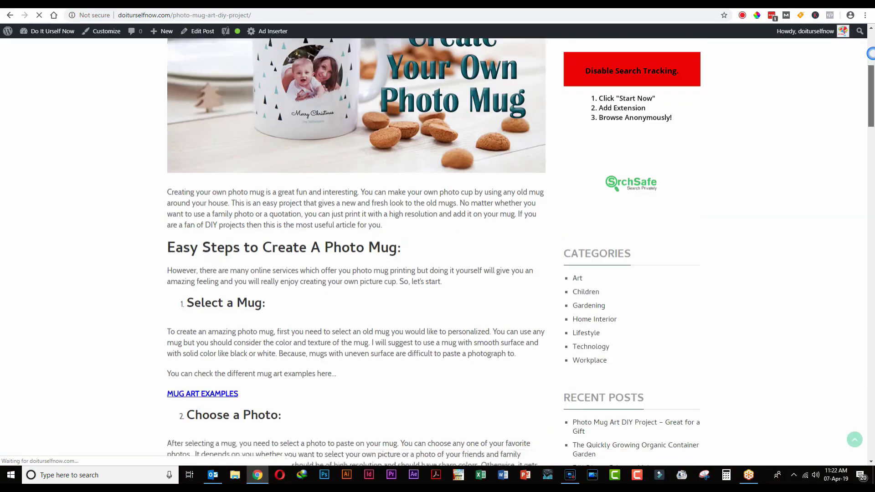
- Review the live photo mug post from its featured image and steps down to the Related Articles section
{"action": "scroll", "coordinate": [870, 69], "scroll_direction": "down", "scroll_amount": 5}
{"action": "scroll", "coordinate": [870, 69], "scroll_direction": "up", "scroll_amount": 10}
{"action": "left_click_drag", "start_coordinate": [873, 58], "coordinate": [873, 246]}
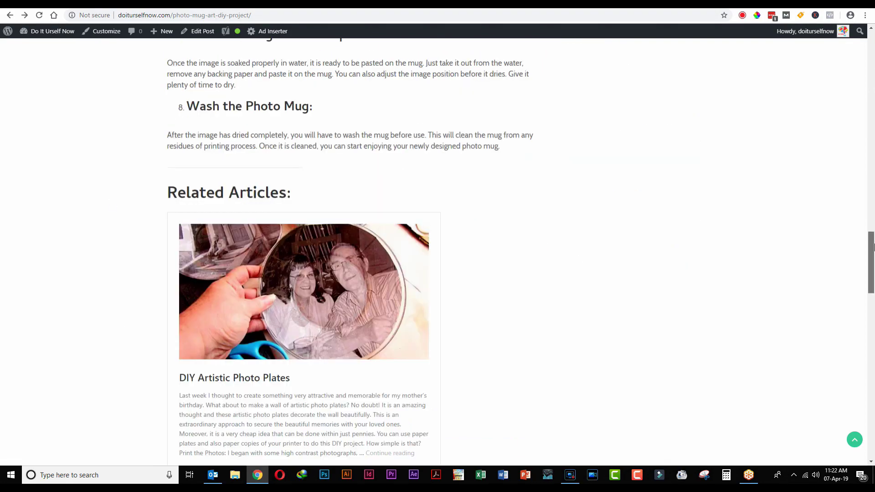
{"action": "left_click_drag", "start_coordinate": [873, 246], "coordinate": [873, 47]}
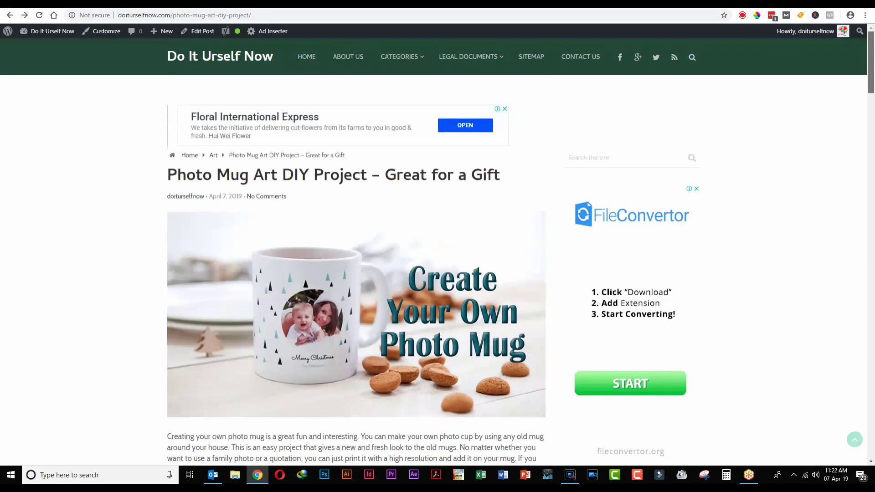